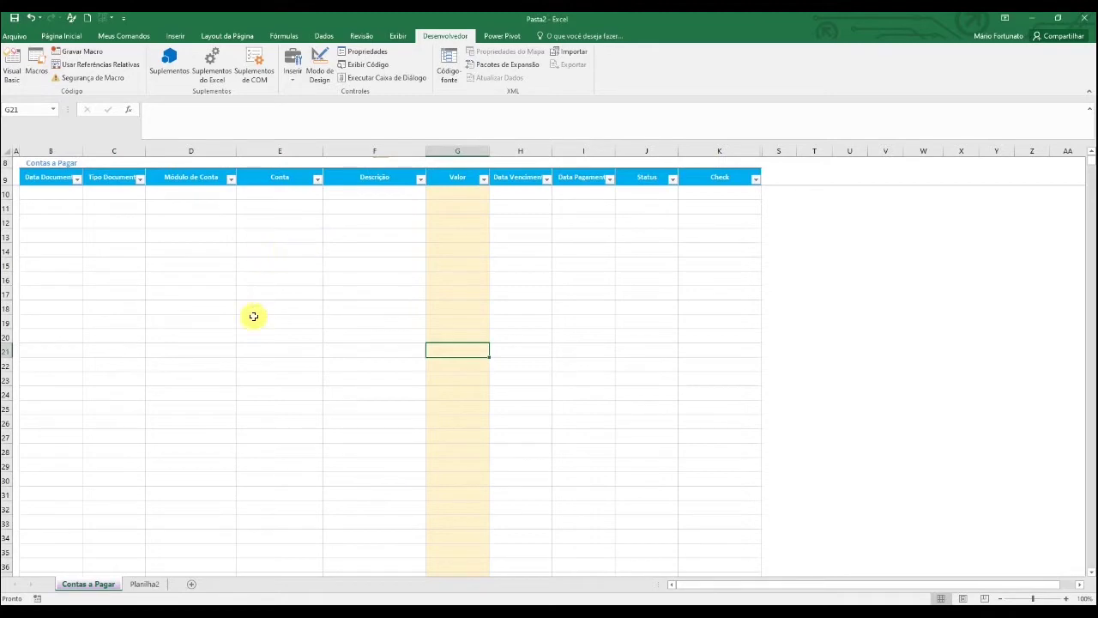
# - On Planilha2, check the Conta filter options and select data rows 2 through 17
pyautogui.click(142, 585)
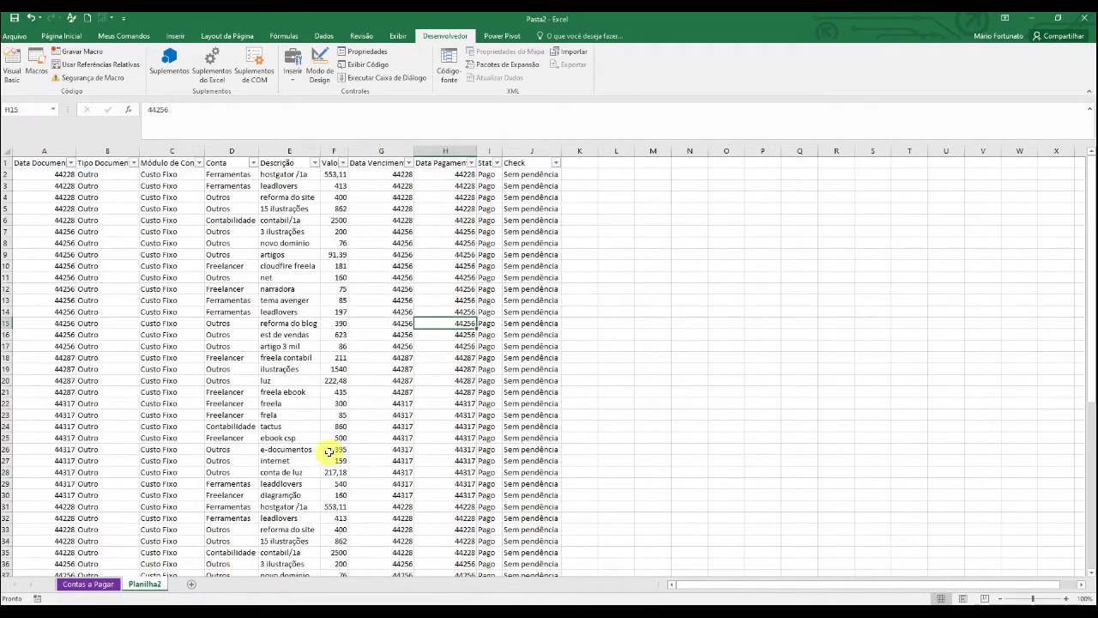
pyautogui.click(381, 311)
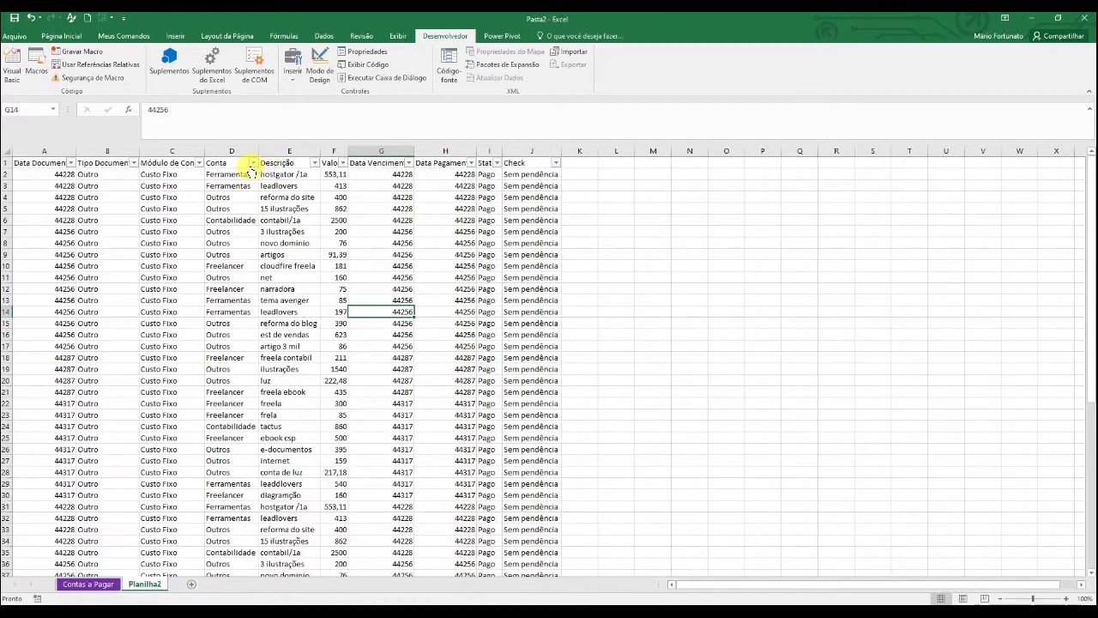
pyautogui.click(252, 163)
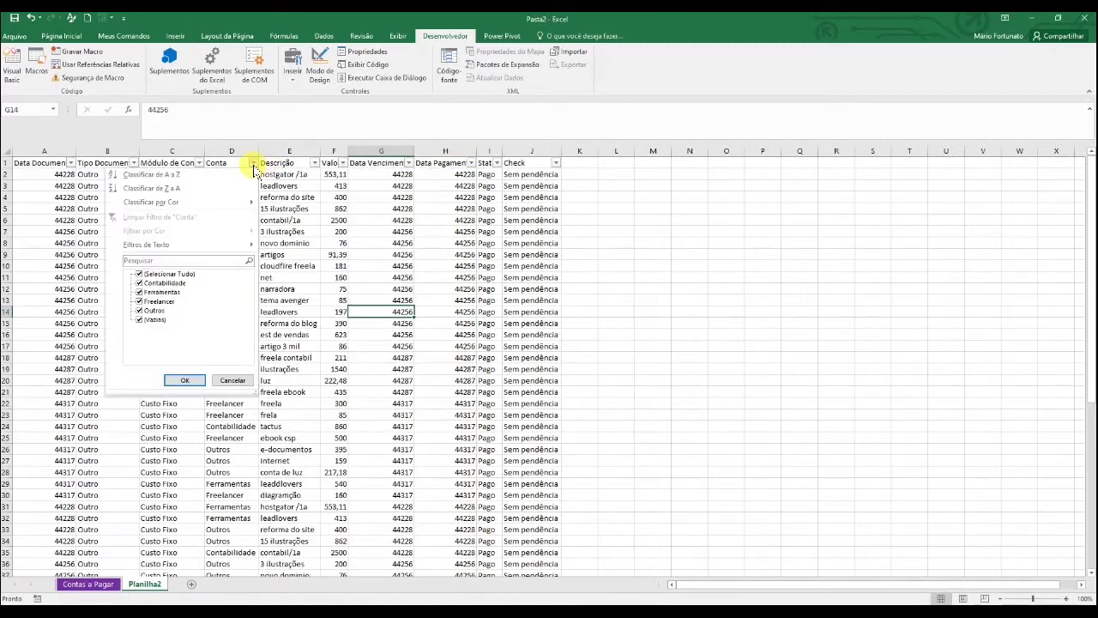
pyautogui.click(426, 246)
pyautogui.moveTo(54, 171); pyautogui.dragTo(489, 346)
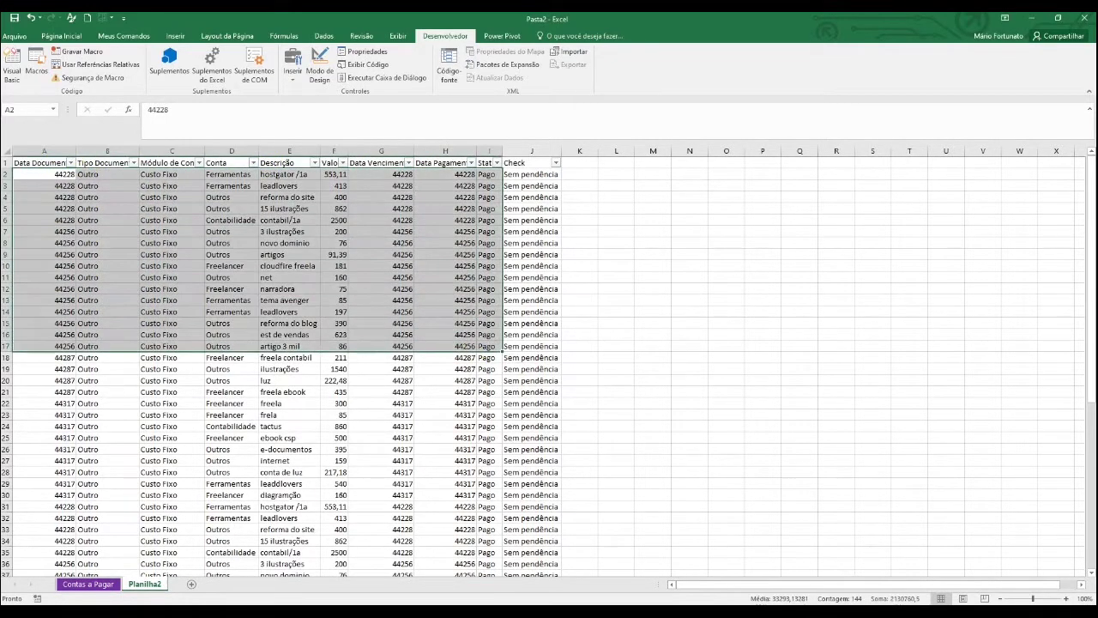
# - Back on Contas a Pagar, select table cells B10, D12 and F21
pyautogui.click(78, 589)
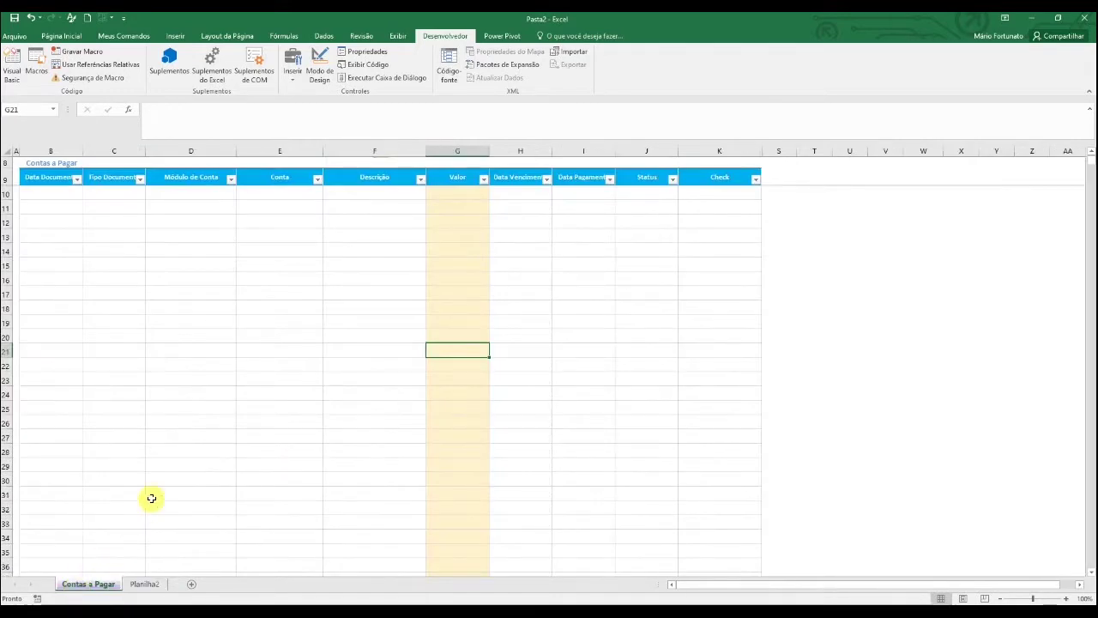
pyautogui.click(34, 195)
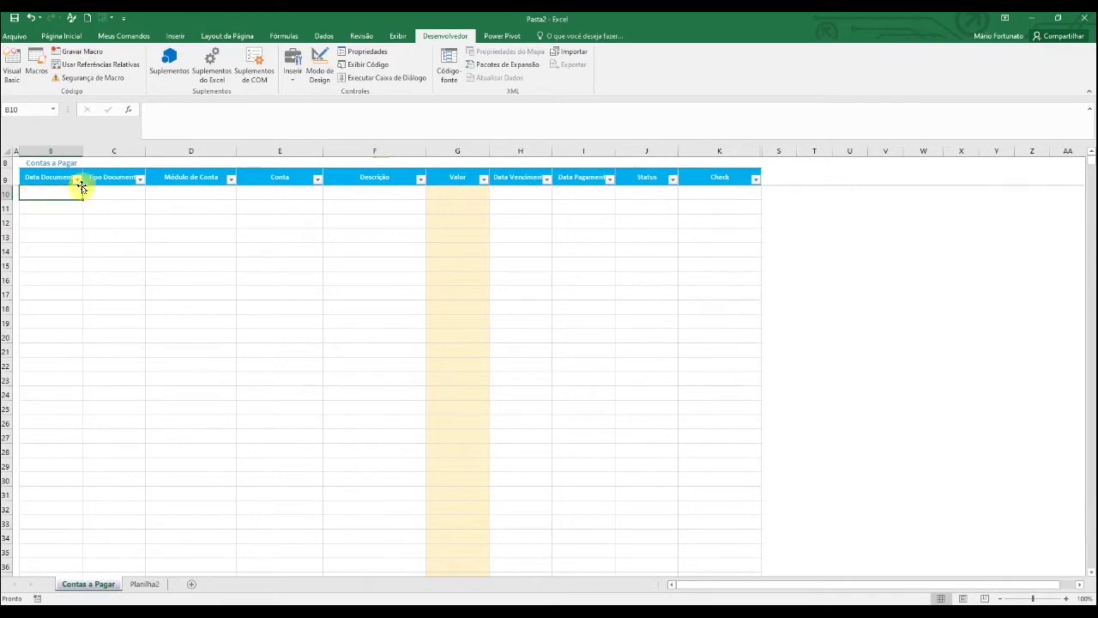
pyautogui.click(171, 221)
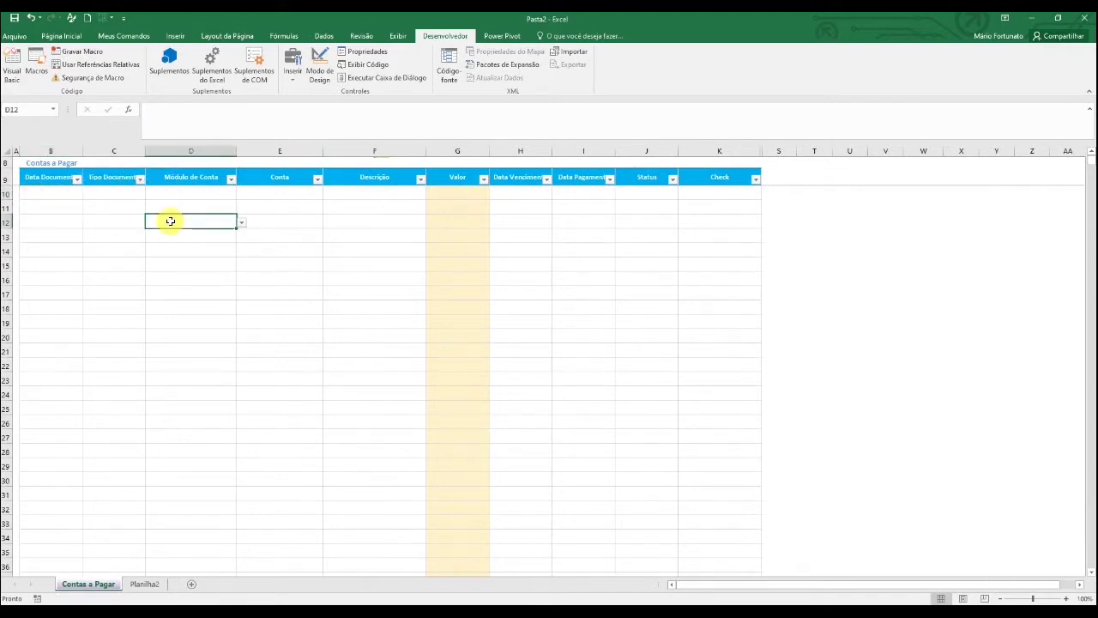
pyautogui.click(332, 345)
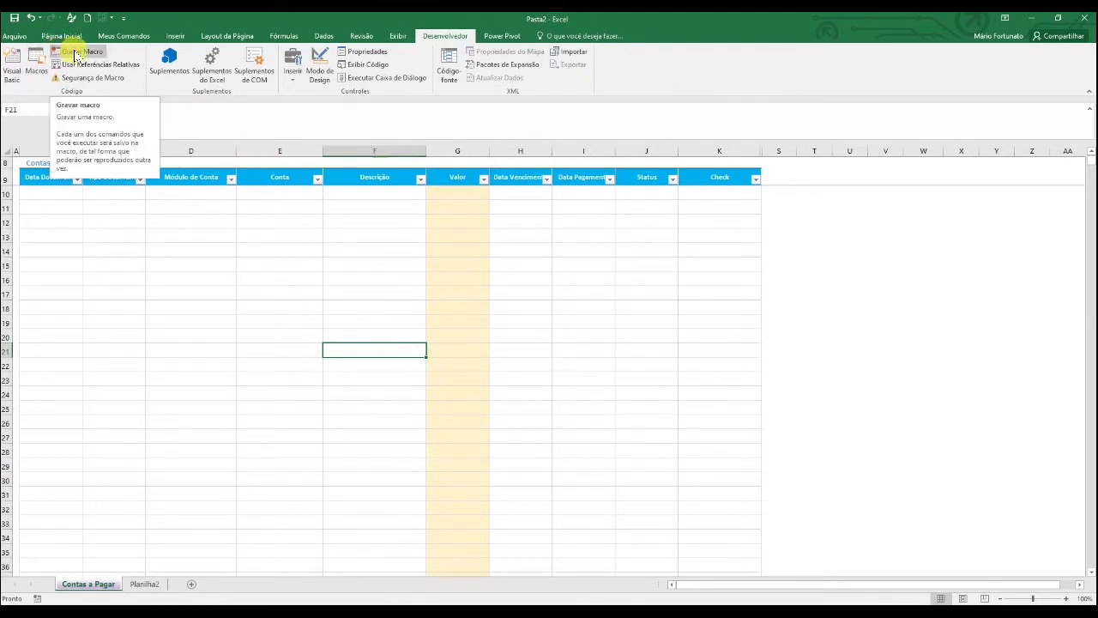
# - Start a new macro recording setup and name the macro Macrocopiar
pyautogui.click(75, 58)
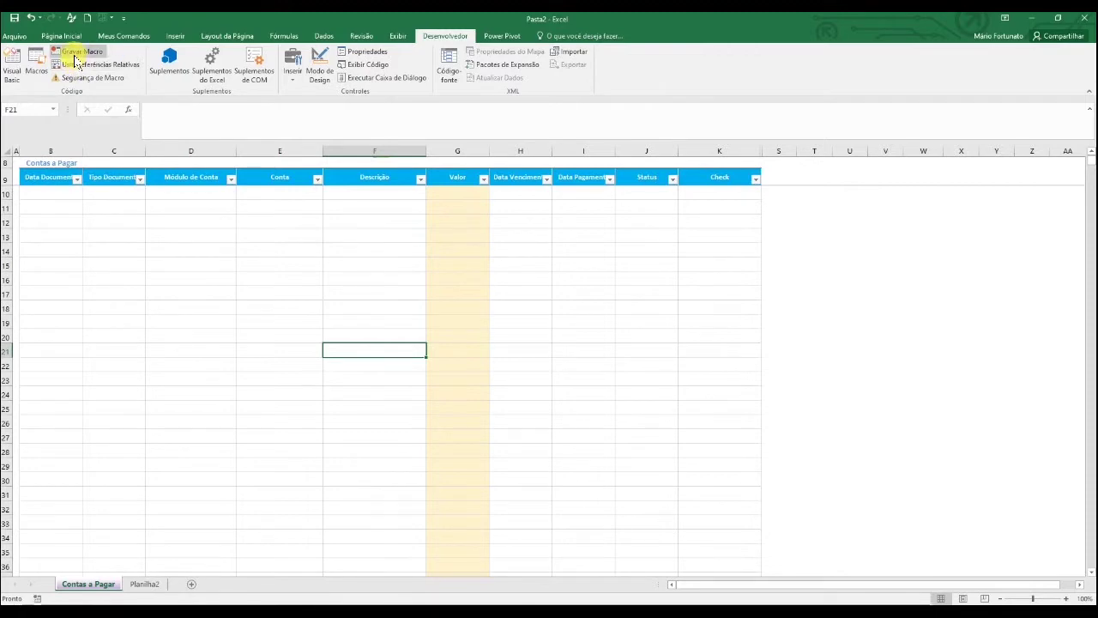
pyautogui.moveTo(589, 157); pyautogui.dragTo(249, 214)
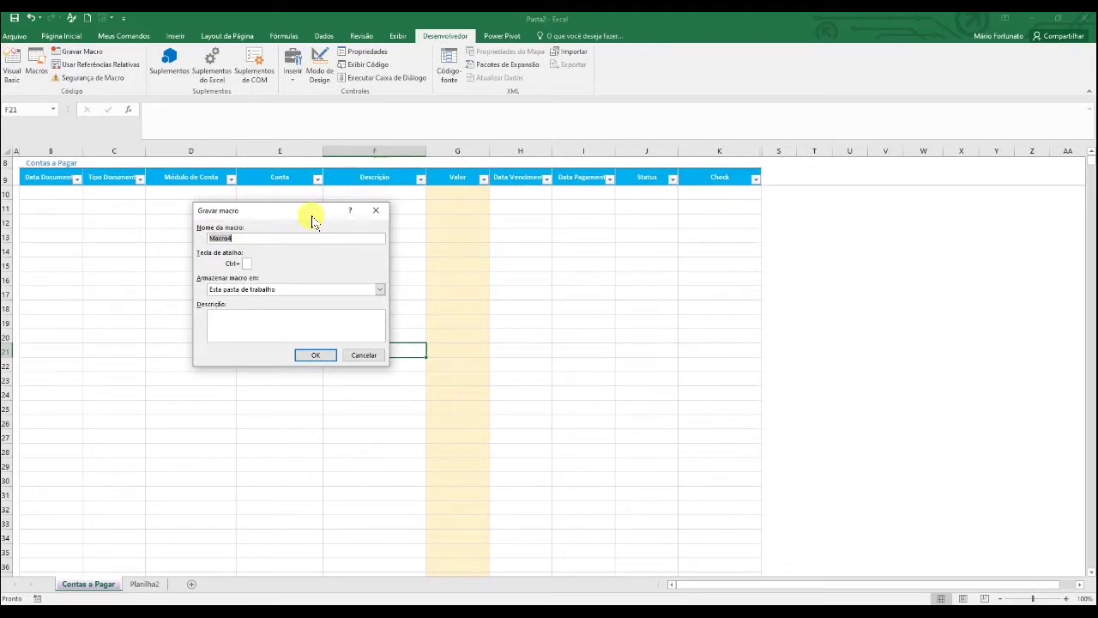
pyautogui.write('Macro')
pyautogui.write('copiar')
pyautogui.moveTo(288, 209); pyautogui.dragTo(355, 205)
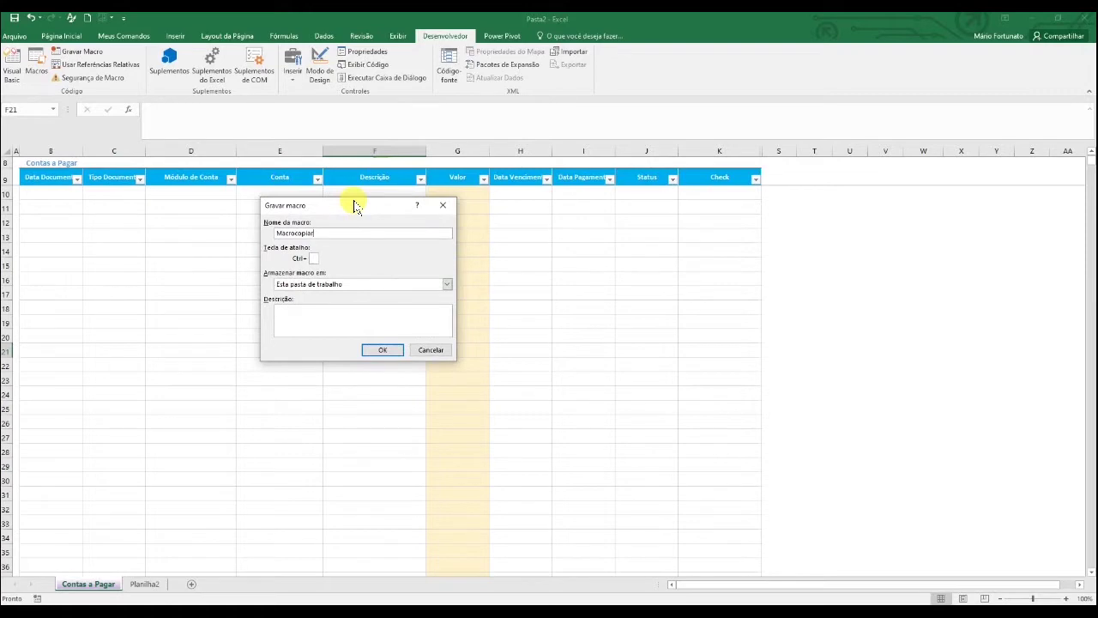
pyautogui.moveTo(355, 206); pyautogui.dragTo(396, 206)
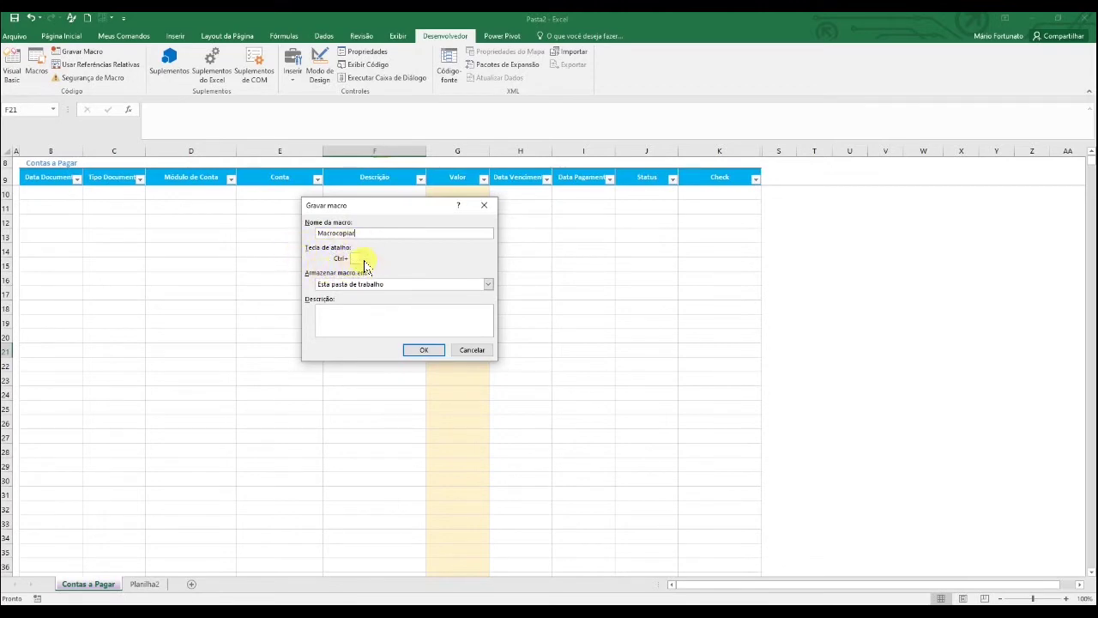
pyautogui.moveTo(386, 198); pyautogui.dragTo(473, 165)
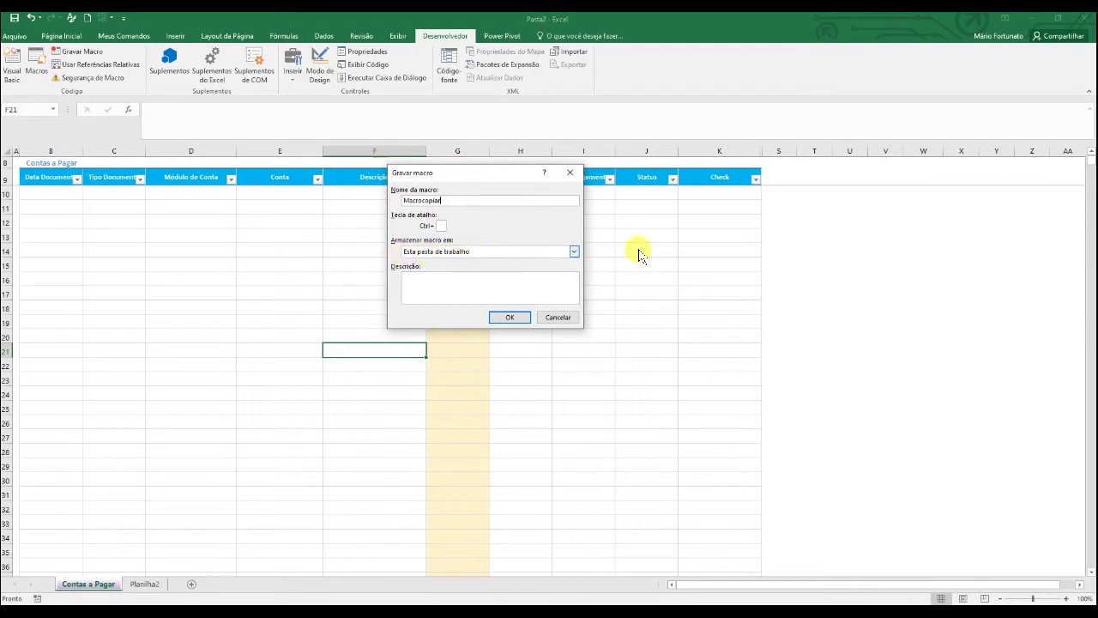
# - Keep Macrocopiar stored in Esta pasta de trabalho and confirm with OK to begin recording
pyautogui.click(574, 252)
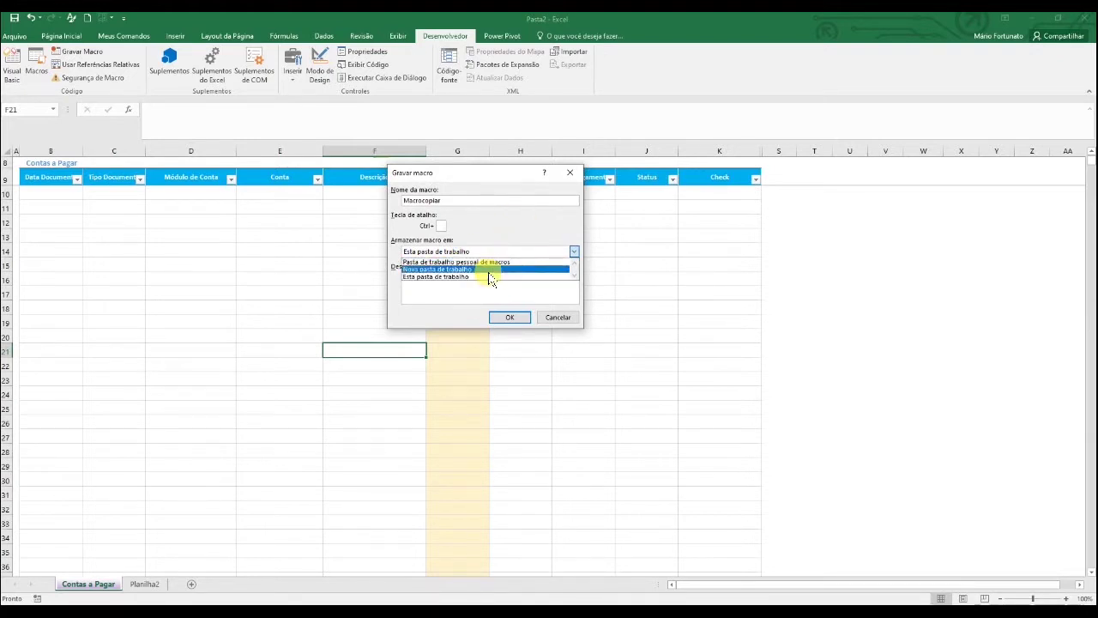
pyautogui.click(432, 276)
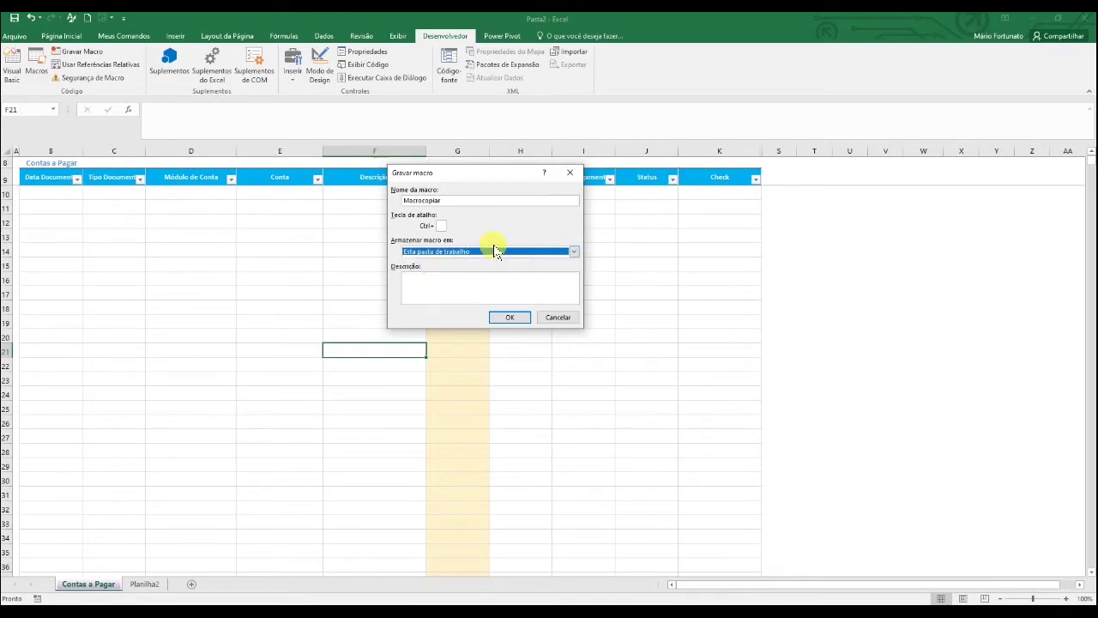
pyautogui.click(432, 291)
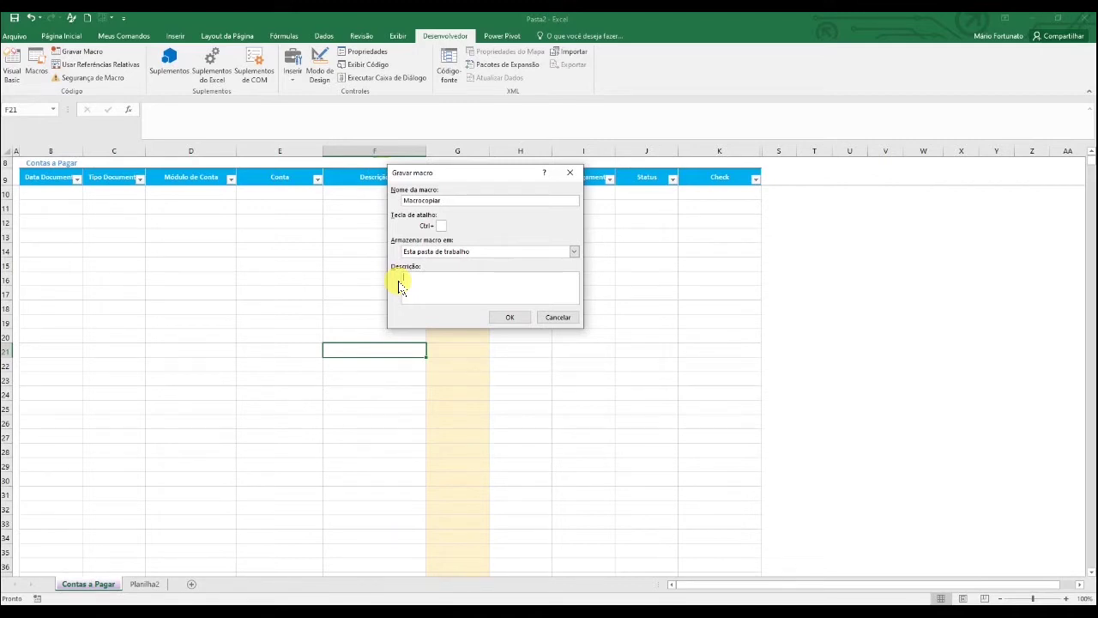
pyautogui.moveTo(469, 174); pyautogui.dragTo(730, 183)
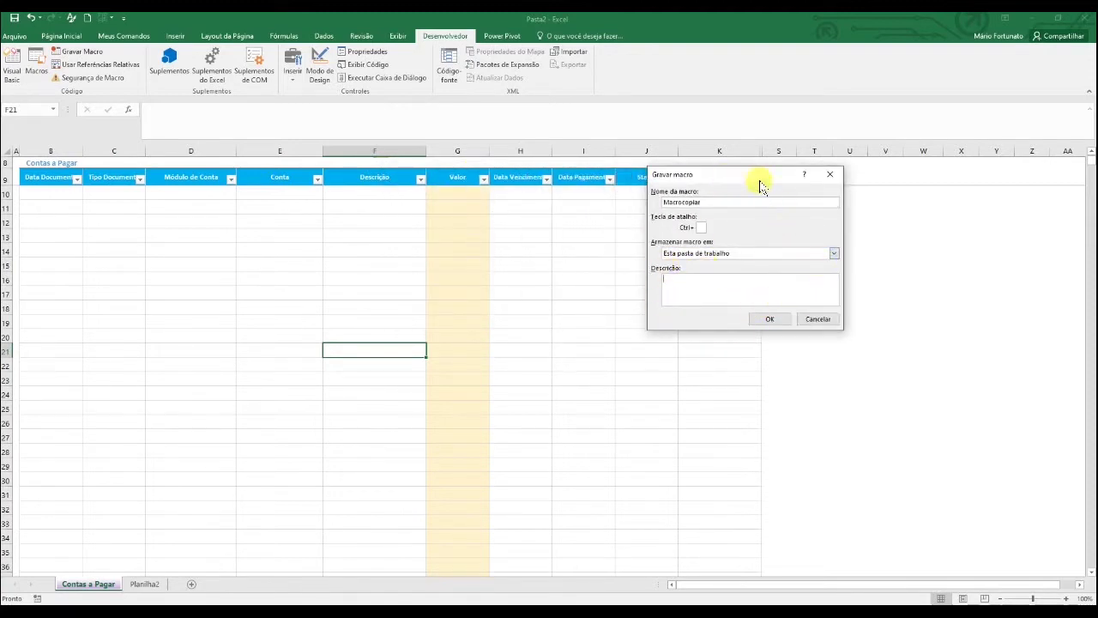
pyautogui.moveTo(749, 172); pyautogui.dragTo(308, 205)
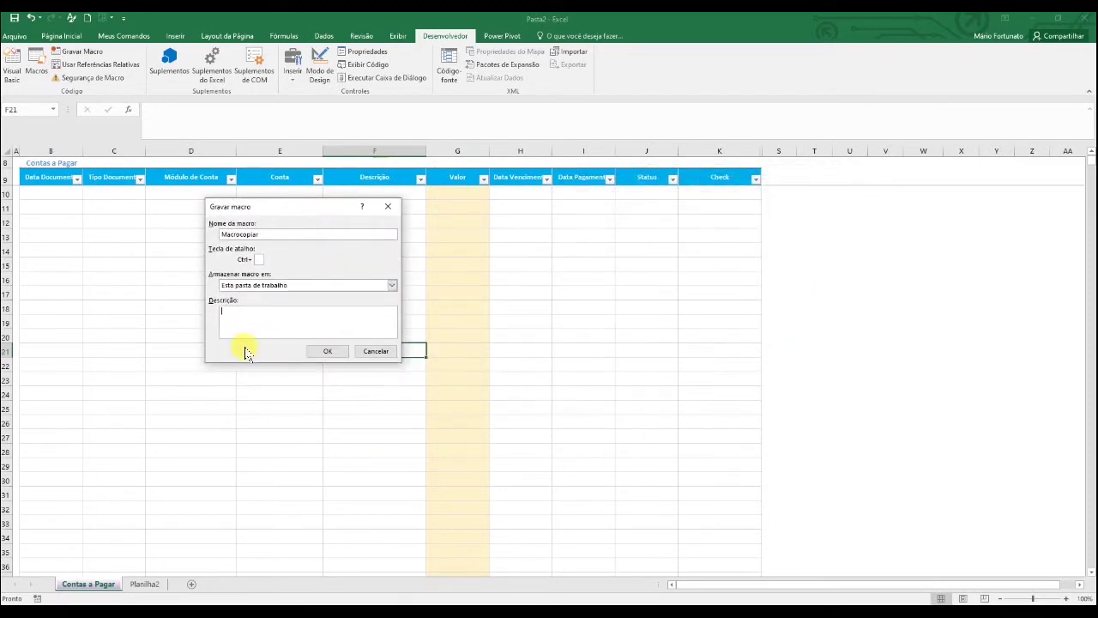
pyautogui.click(330, 356)
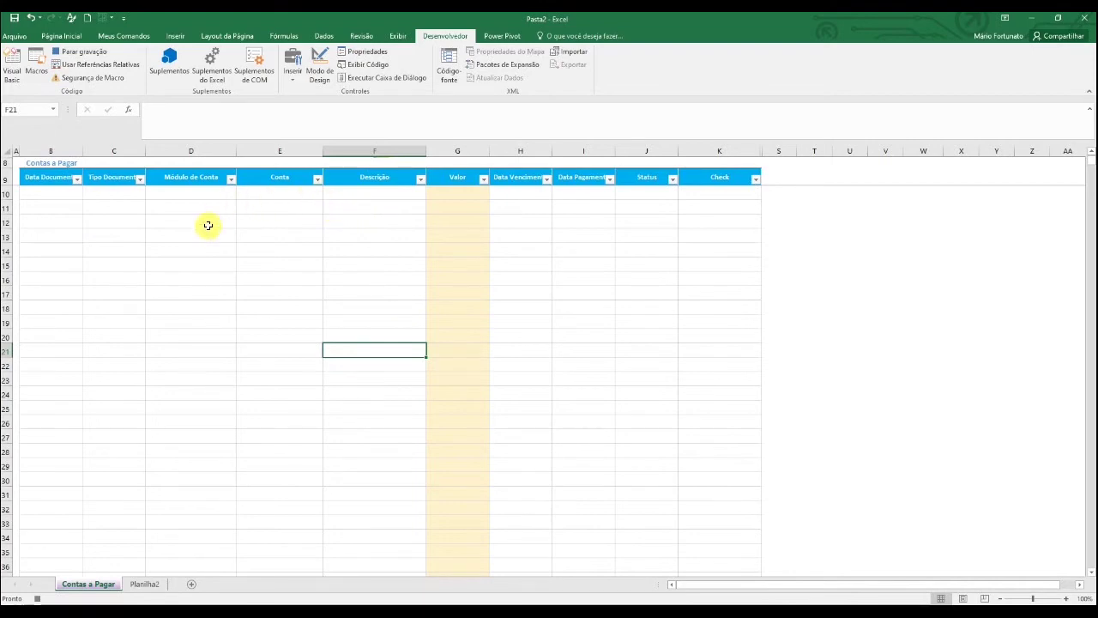
# - Filter Planilha2's Conta column to show only Ferramentas rows
pyautogui.click(146, 584)
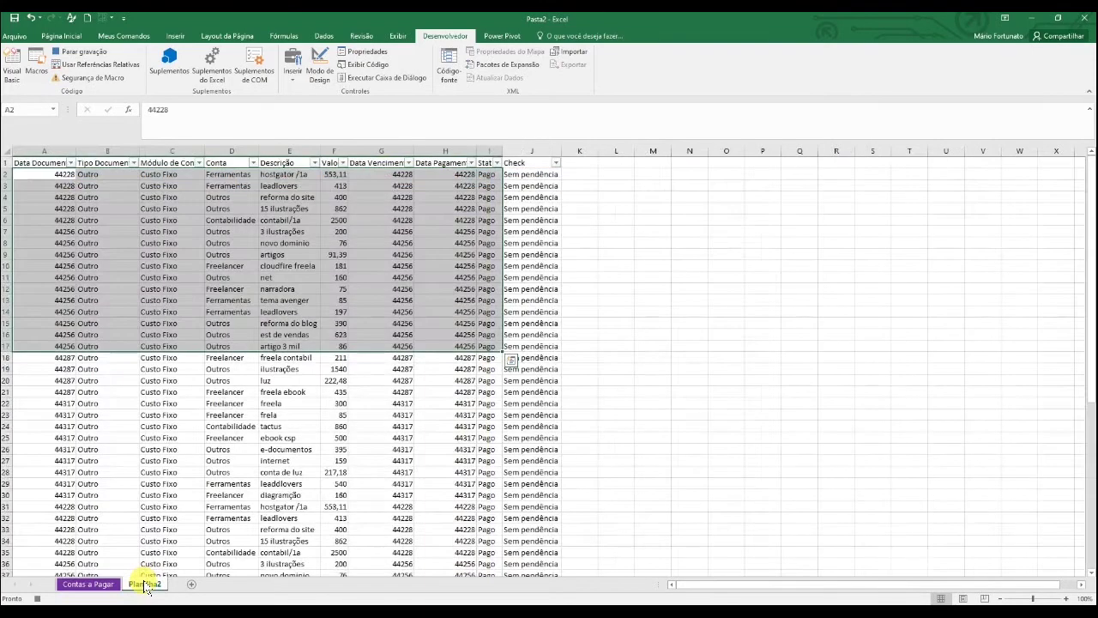
pyautogui.click(384, 448)
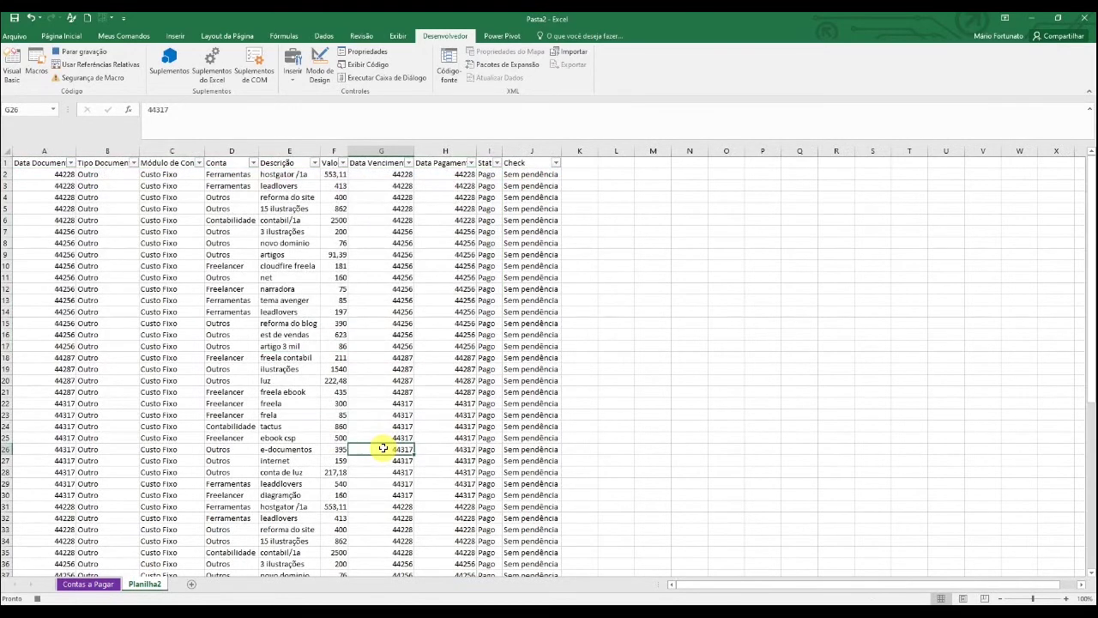
pyautogui.click(253, 163)
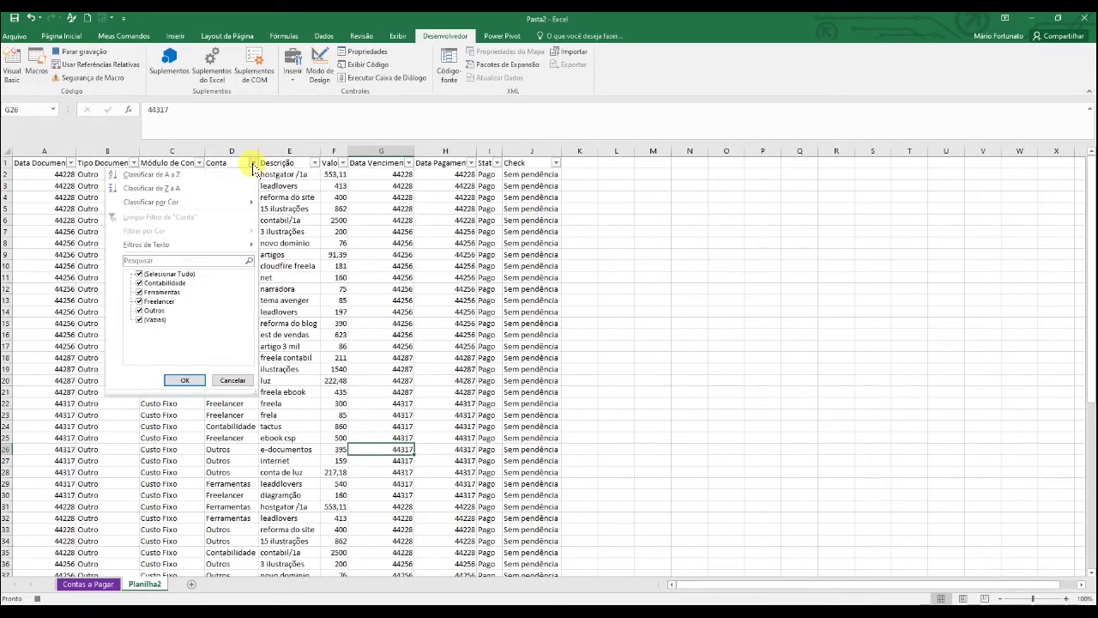
pyautogui.click(167, 273)
pyautogui.click(163, 292)
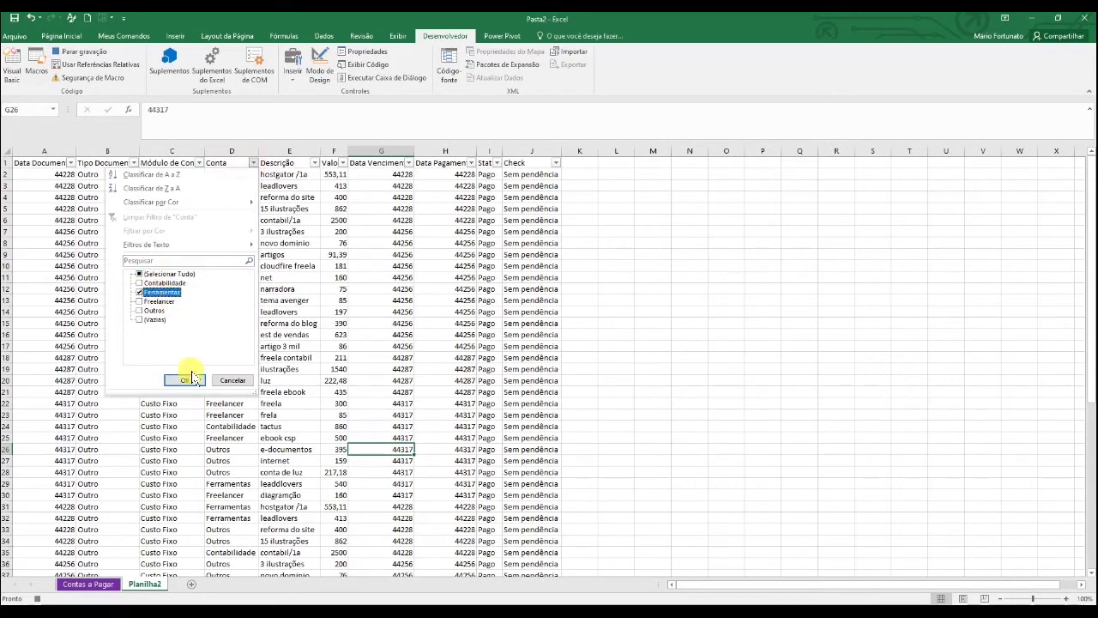
pyautogui.click(186, 379)
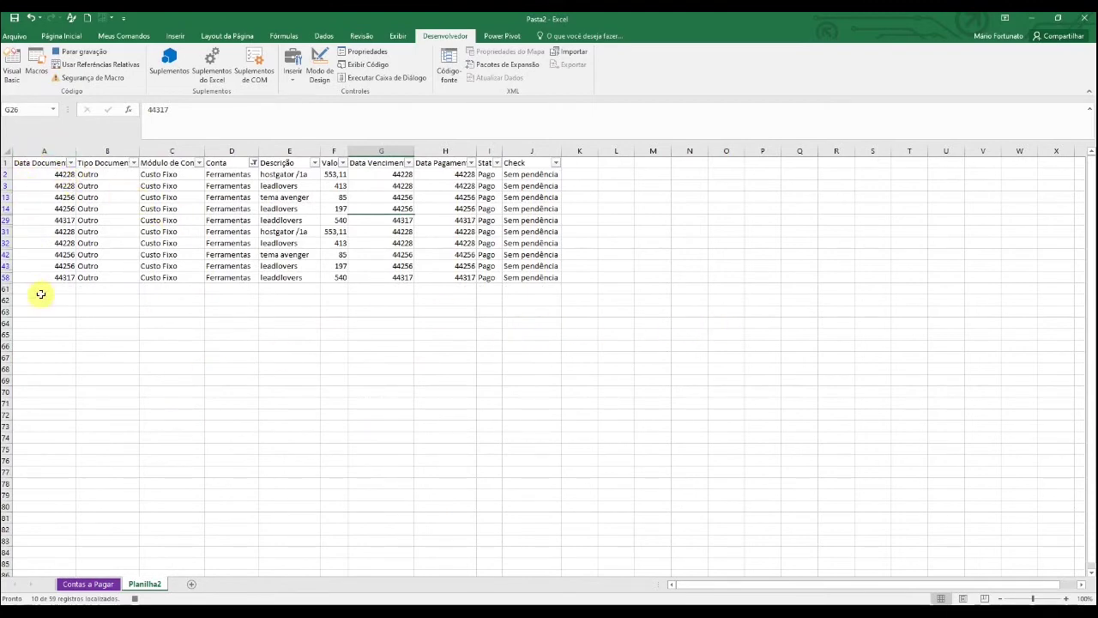
# - Select the filtered data from A2 through column J and copy it with Ctrl+C
pyautogui.click(35, 175)
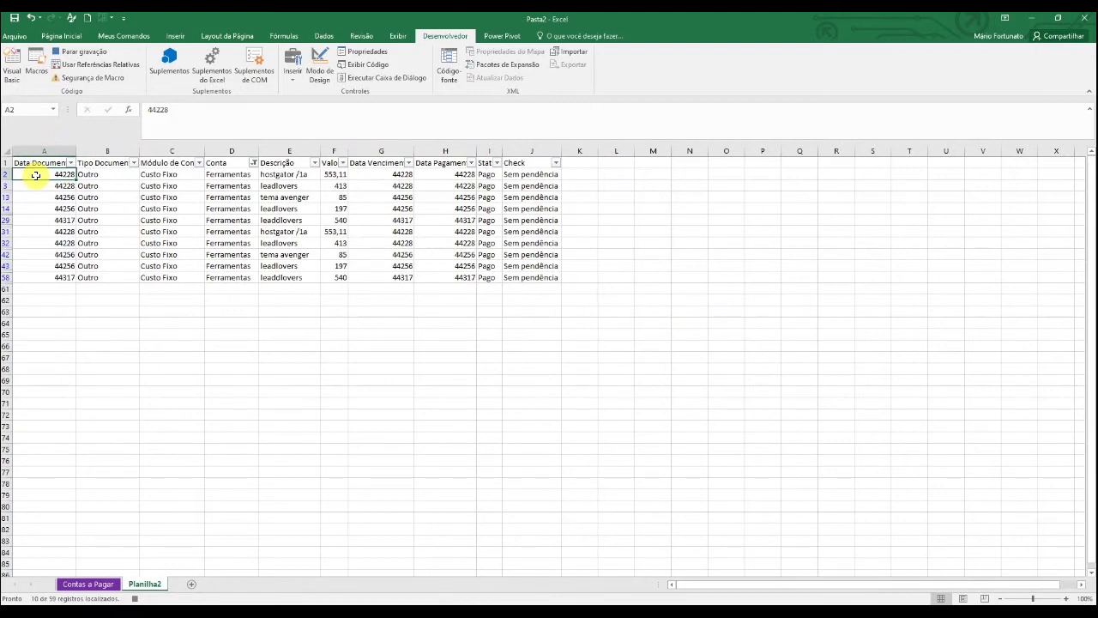
pyautogui.hotkey('ctrl', 'shift', 'Down')
pyautogui.hotkey('ctrl', 'shift', 'Right')
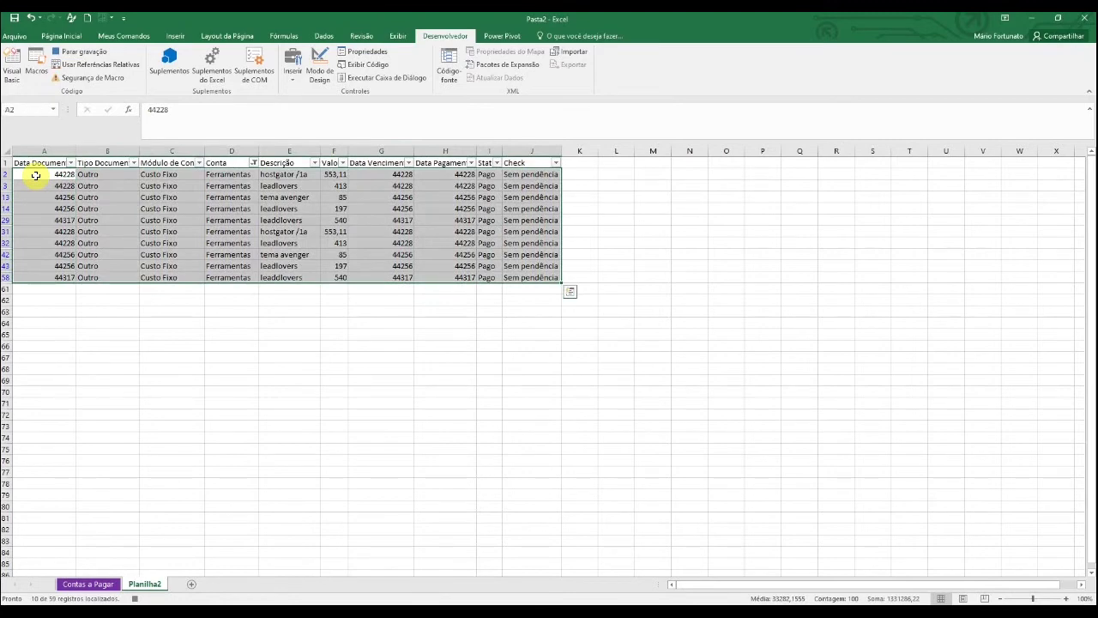
pyautogui.hotkey('ctrl', 'c')
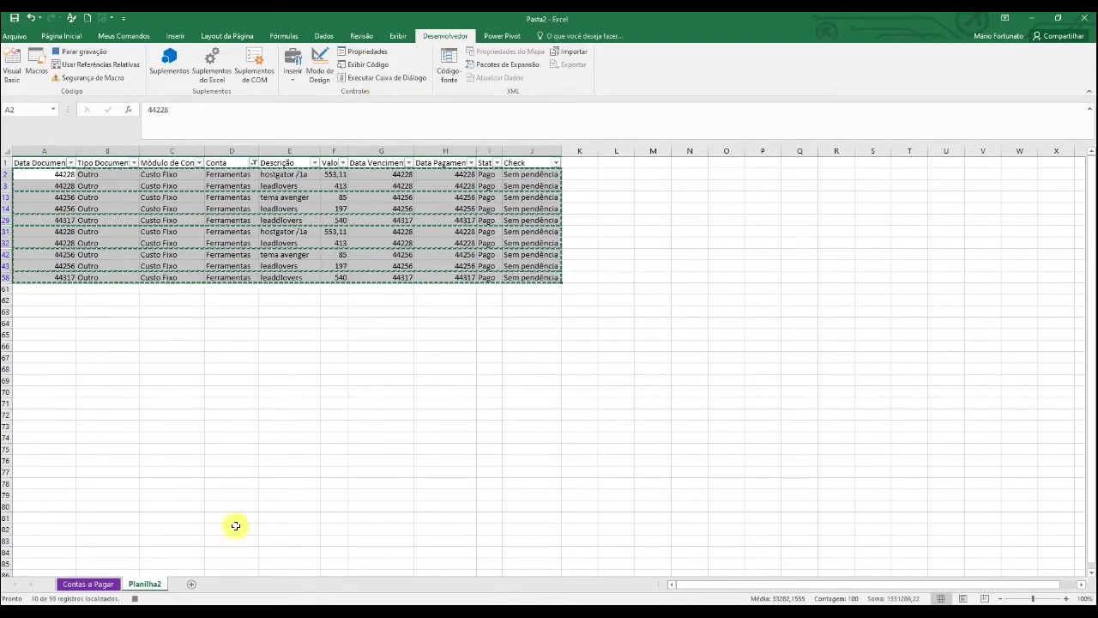
# - Paste the copied rows at B10 on Contas a Pagar using Colar Especial with Valores
pyautogui.click(87, 583)
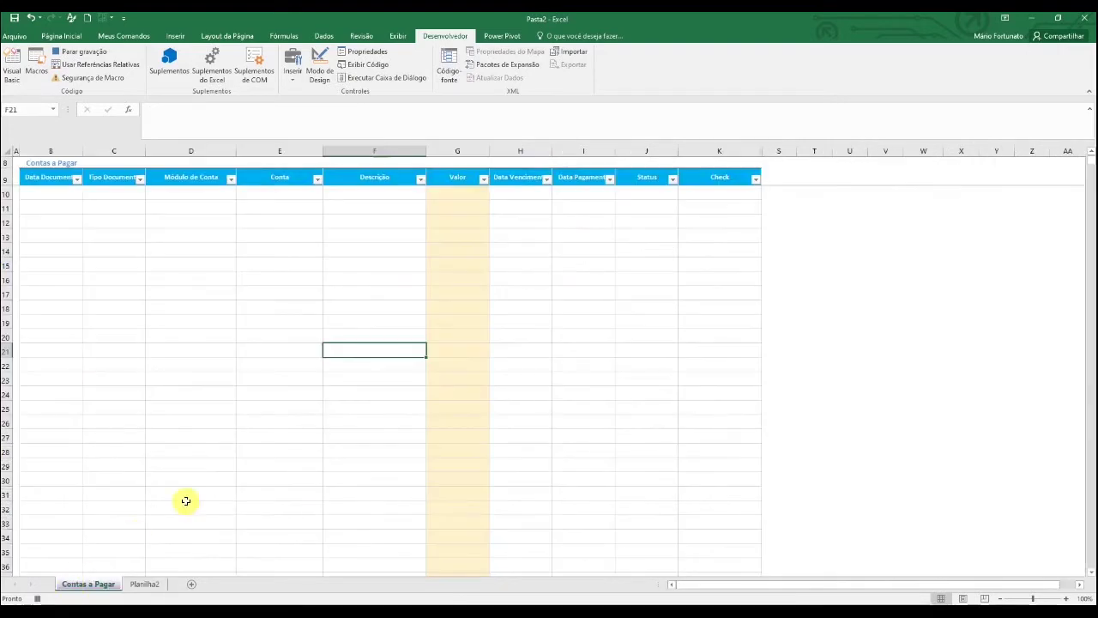
pyautogui.click(39, 192)
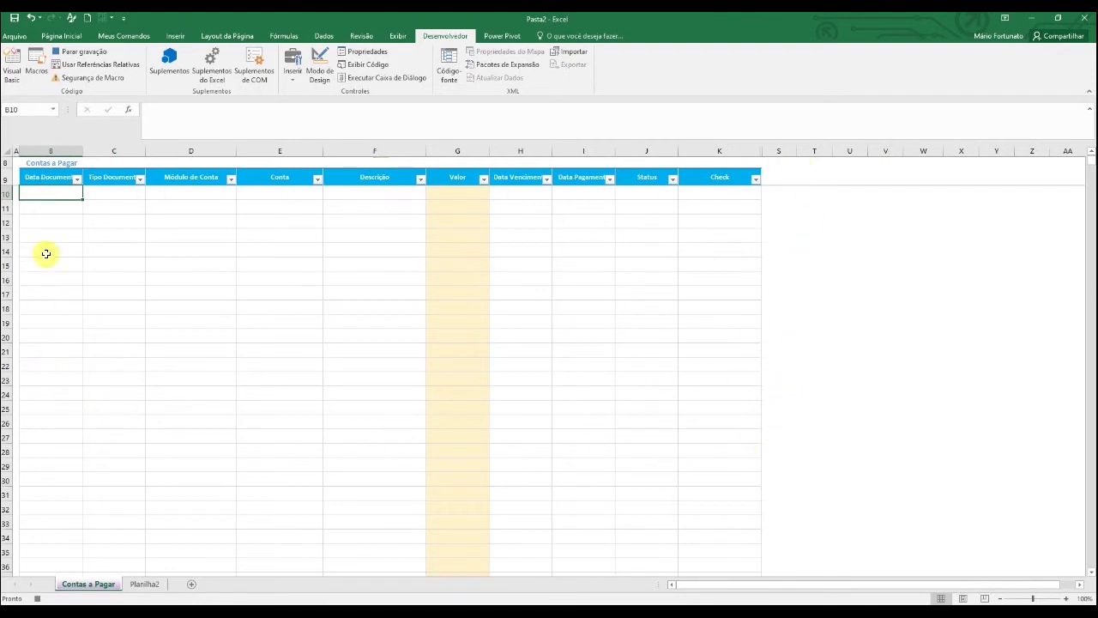
pyautogui.rightClick(33, 196)
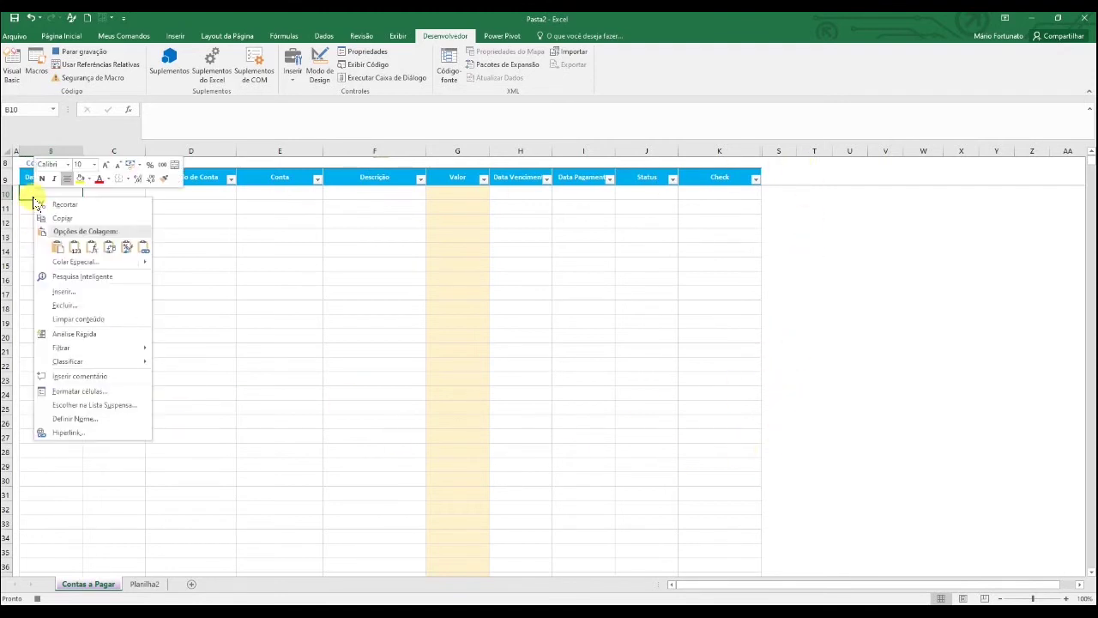
pyautogui.click(76, 264)
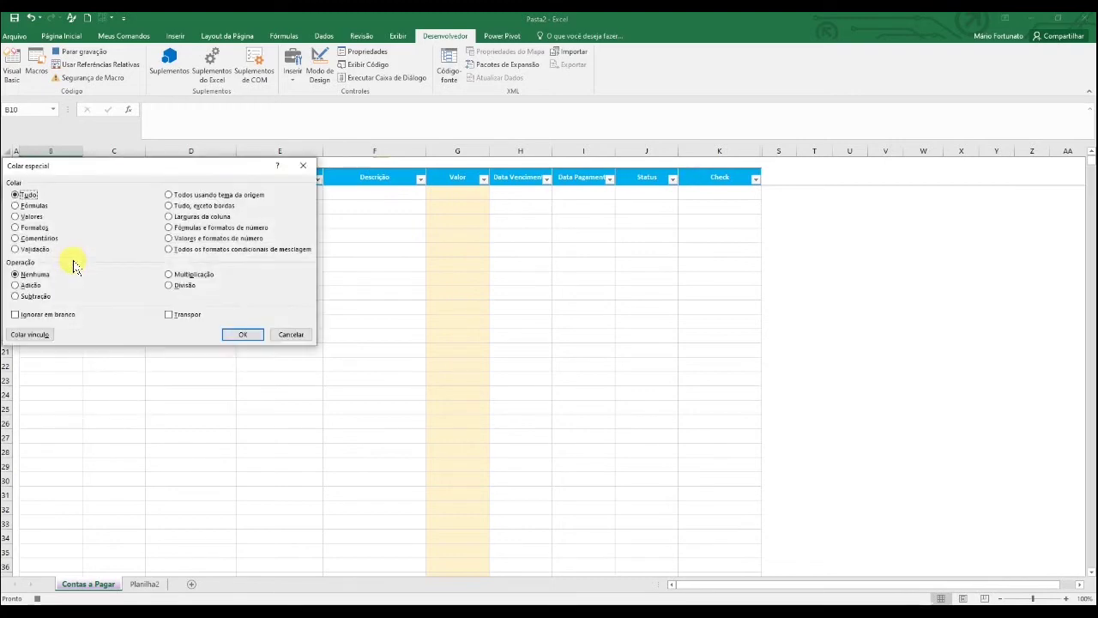
pyautogui.click(33, 216)
pyautogui.moveTo(49, 163); pyautogui.dragTo(553, 133)
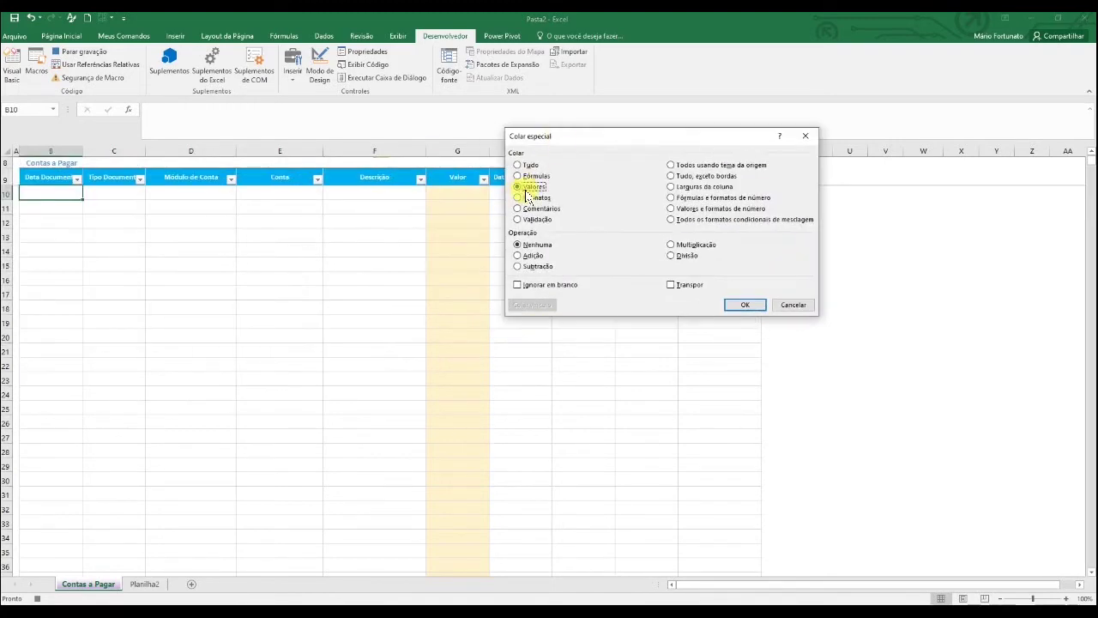
pyautogui.click(752, 305)
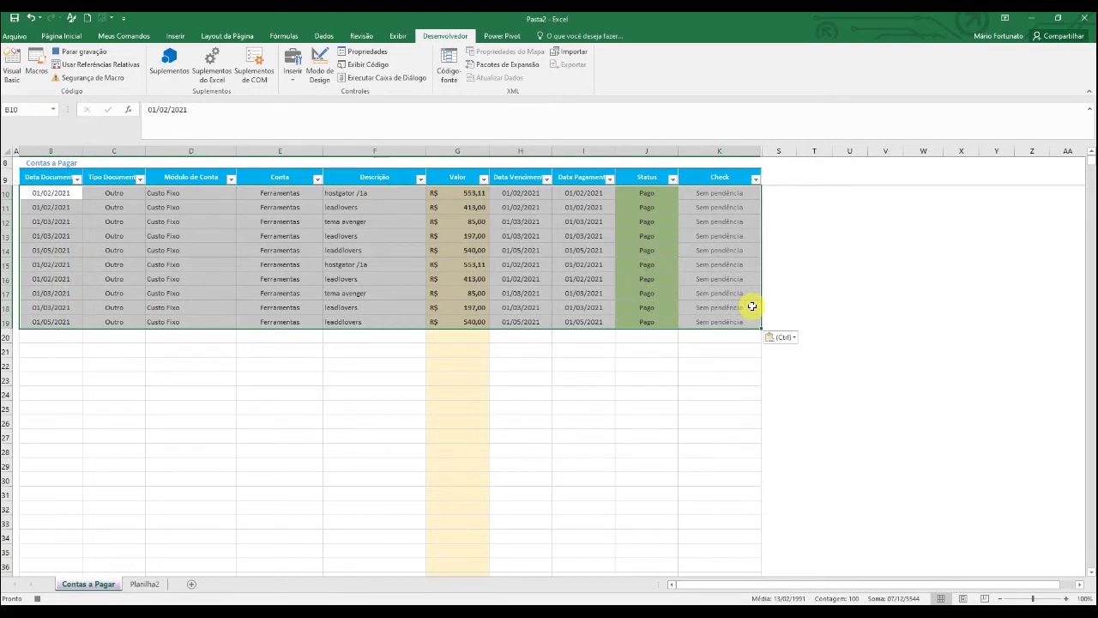
pyautogui.click(751, 306)
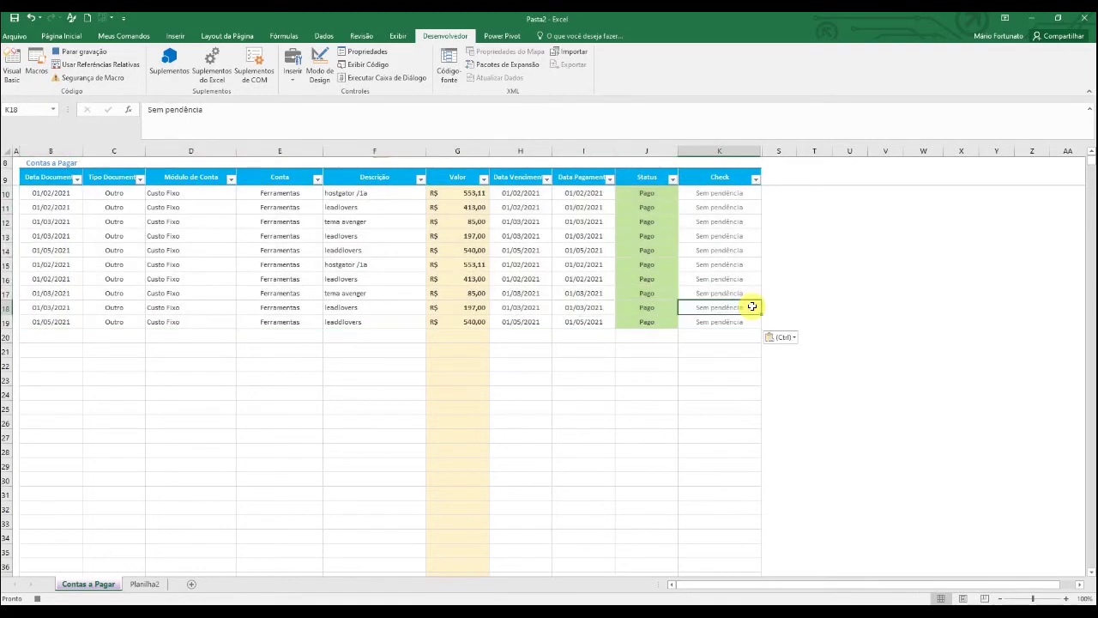
# - Stop the macro recording and clear the Ferramentas filter on Planilha2 with Dados > Limpar
pyautogui.click(82, 51)
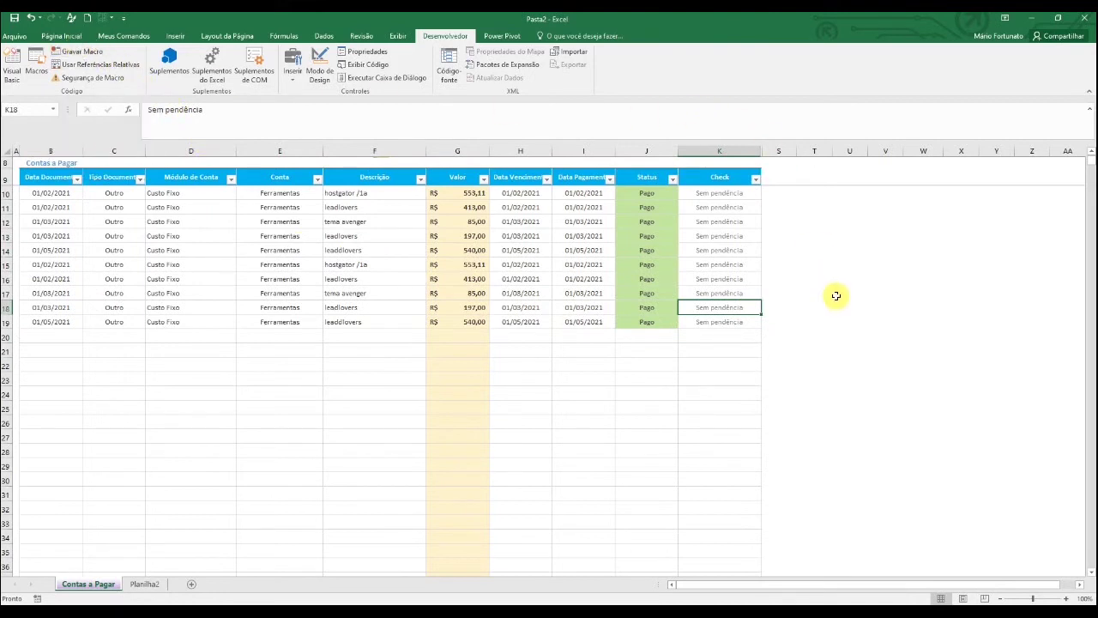
pyautogui.click(649, 408)
pyautogui.click(147, 584)
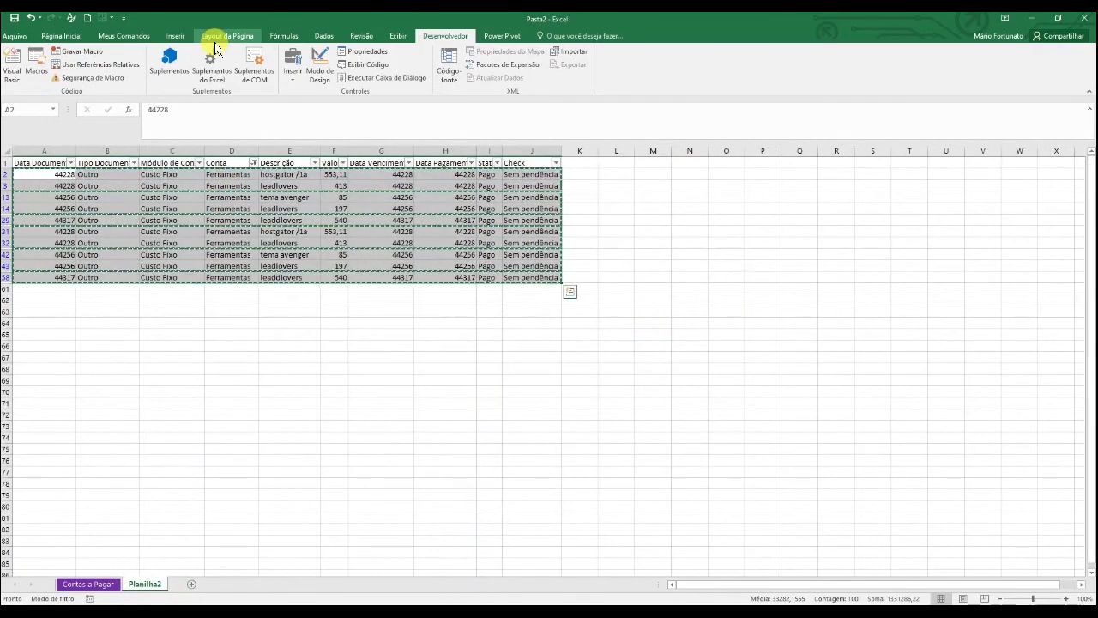
pyautogui.click(323, 36)
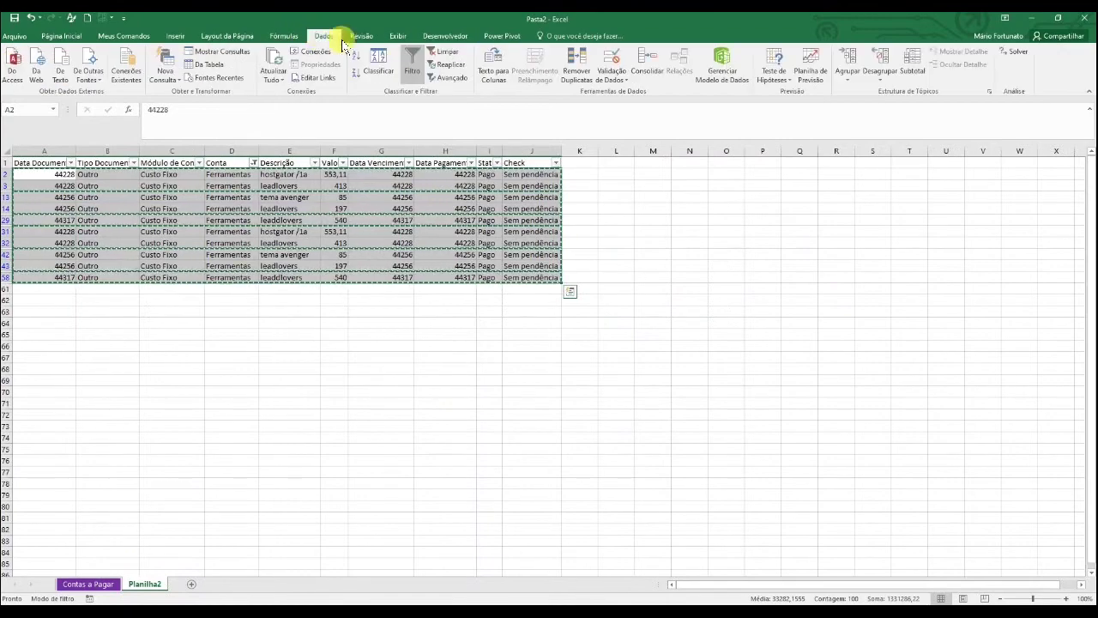
pyautogui.click(443, 53)
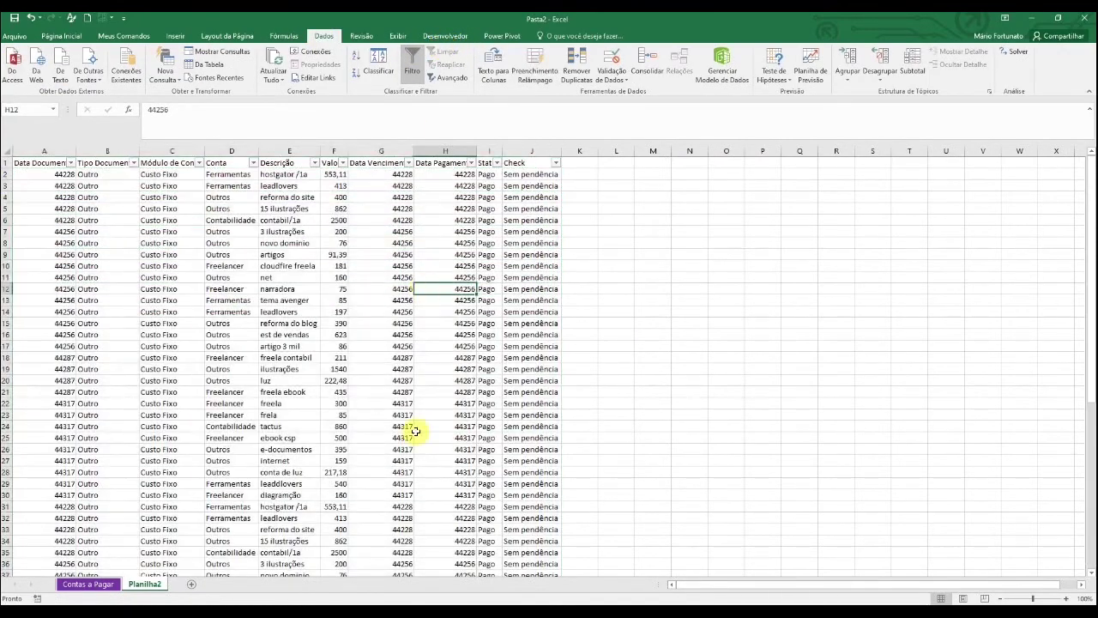
pyautogui.click(403, 448)
# - Delete the pasted rows B10:K19 from the Contas a Pagar table
pyautogui.click(83, 591)
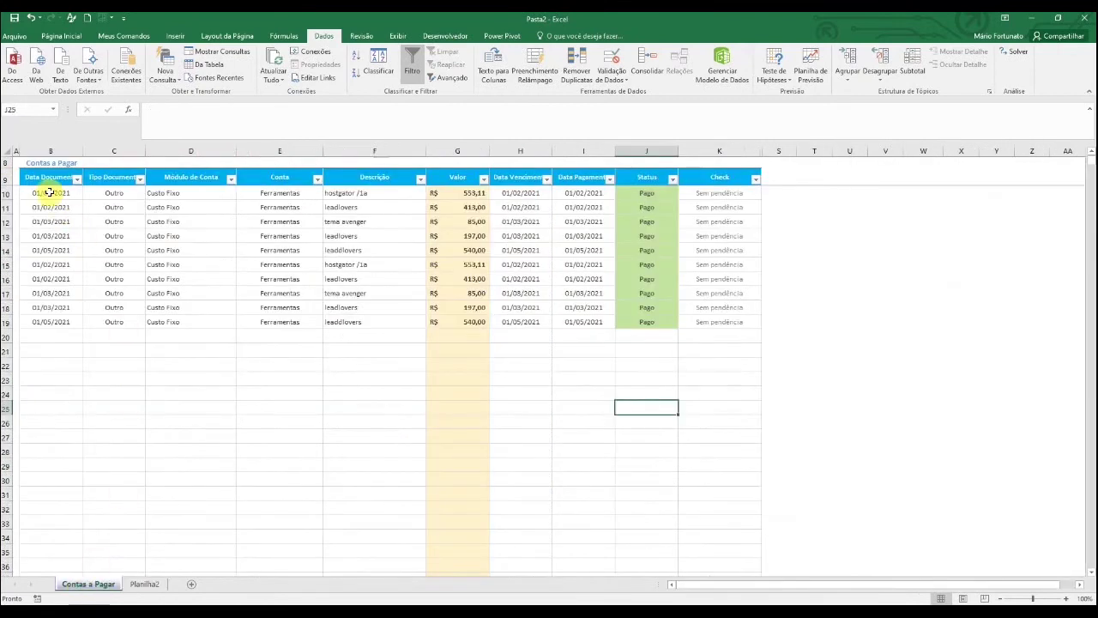
pyautogui.moveTo(49, 193)
pyautogui.mouseDown()
pyautogui.moveTo(702, 389)
pyautogui.moveTo(735, 355)
pyautogui.moveTo(49, 193)
pyautogui.mouseUp()
pyautogui.click(734, 333)
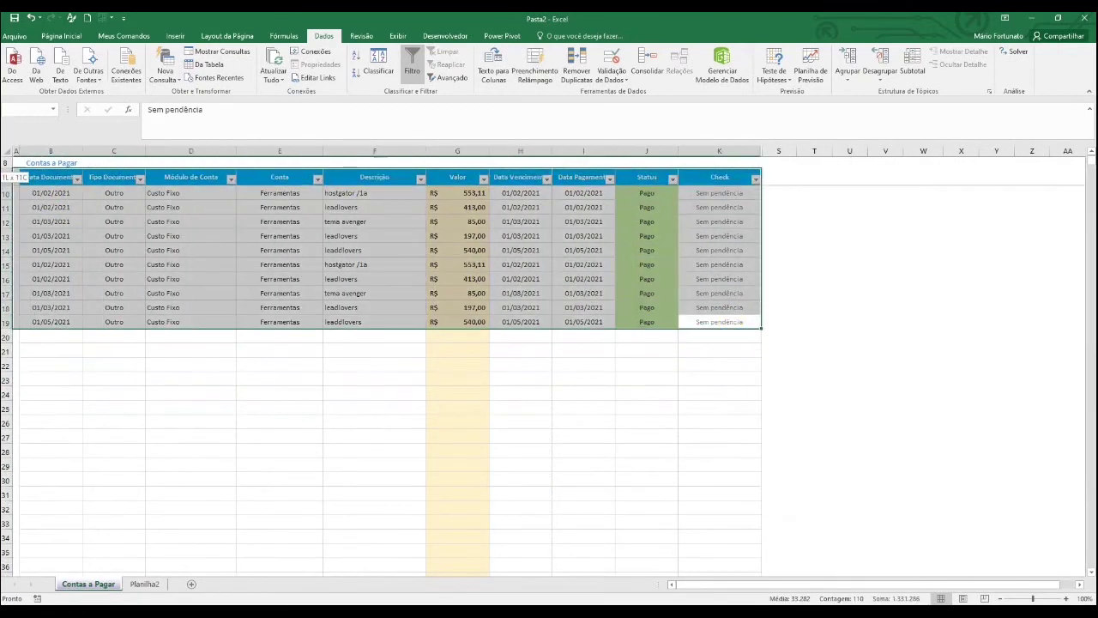
pyautogui.press('Delete')
pyautogui.click(76, 206)
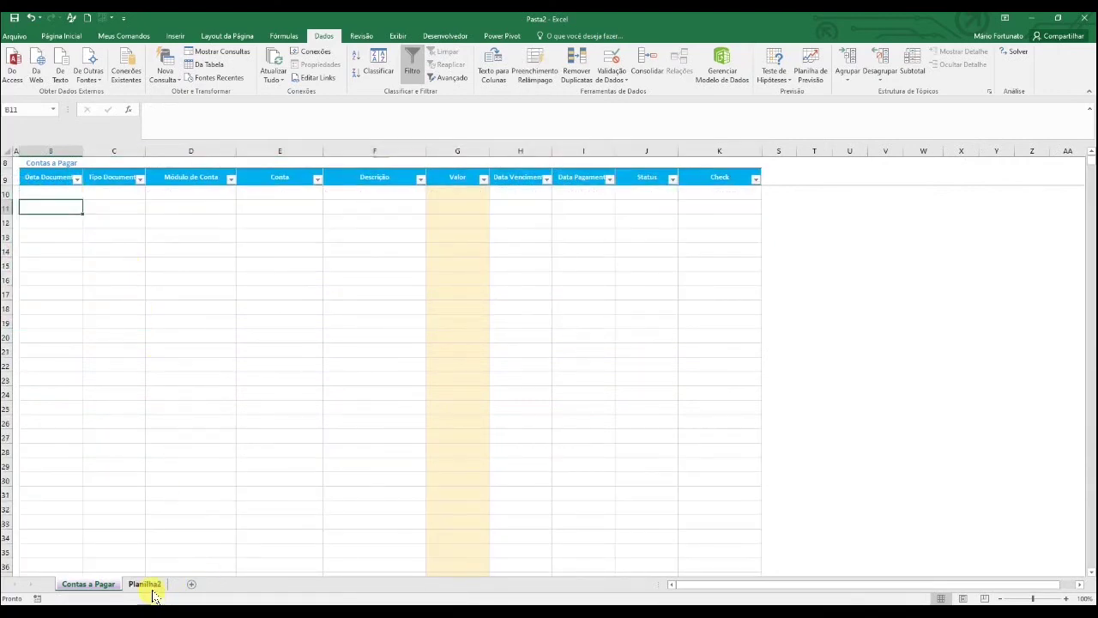
# - Run Macrocopiar from the Desenvolvedor Macros list to refill rows 10 to 19
pyautogui.click(355, 364)
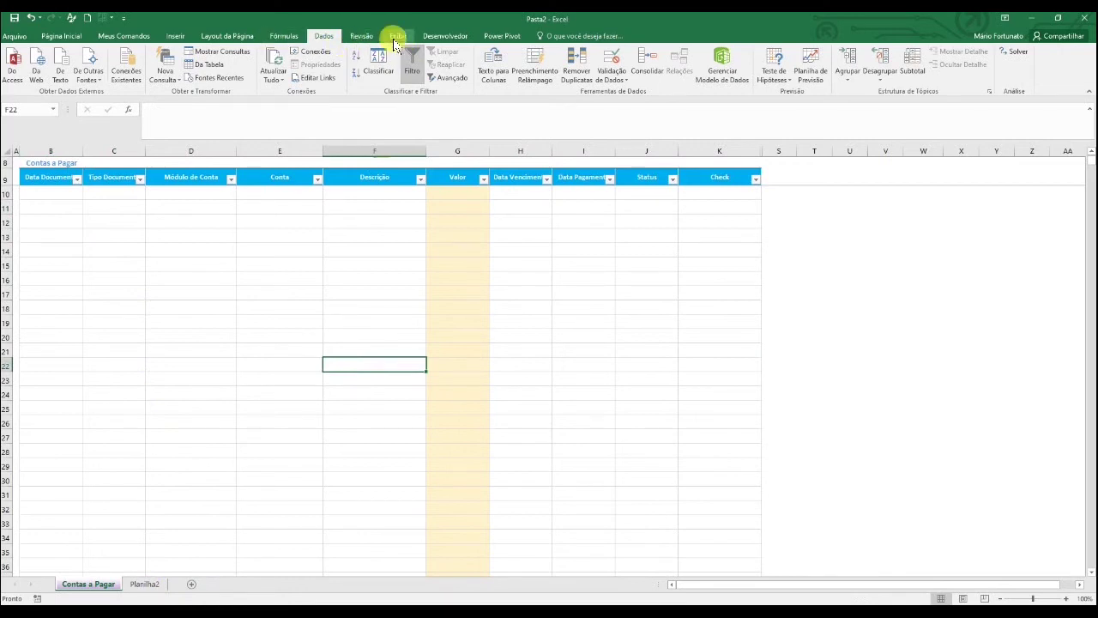
pyautogui.click(443, 35)
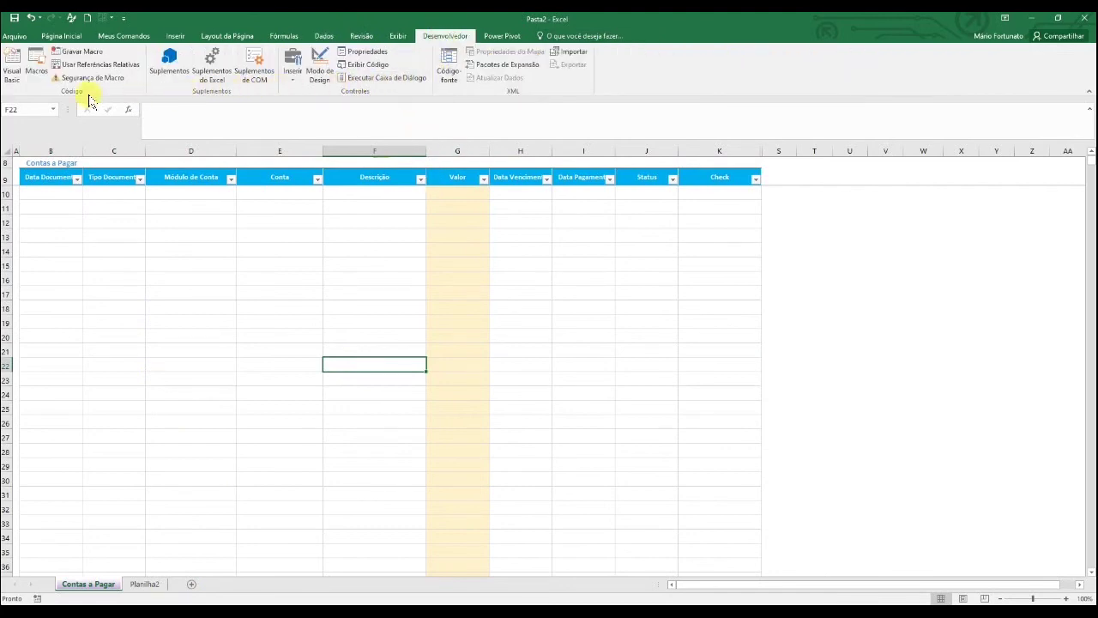
pyautogui.click(38, 76)
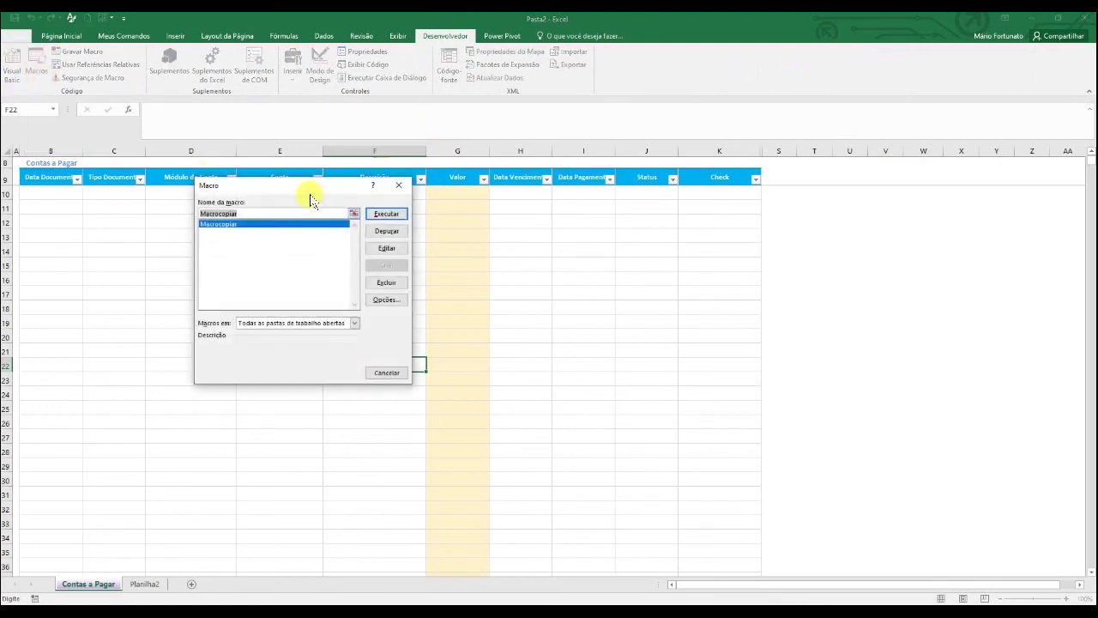
pyautogui.moveTo(338, 187); pyautogui.dragTo(380, 183)
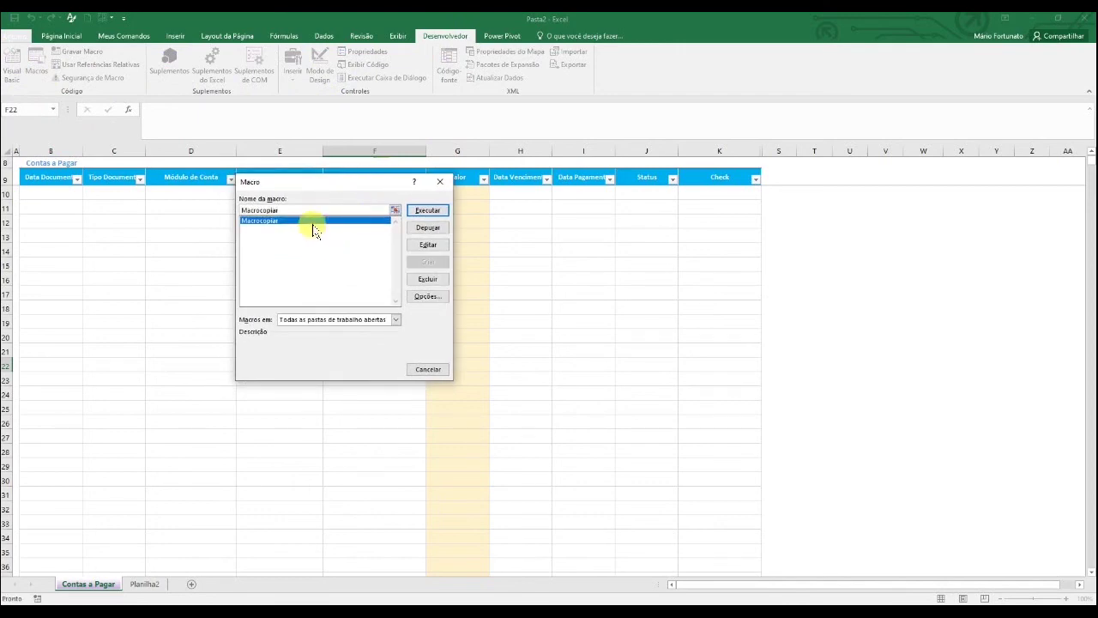
pyautogui.click(428, 211)
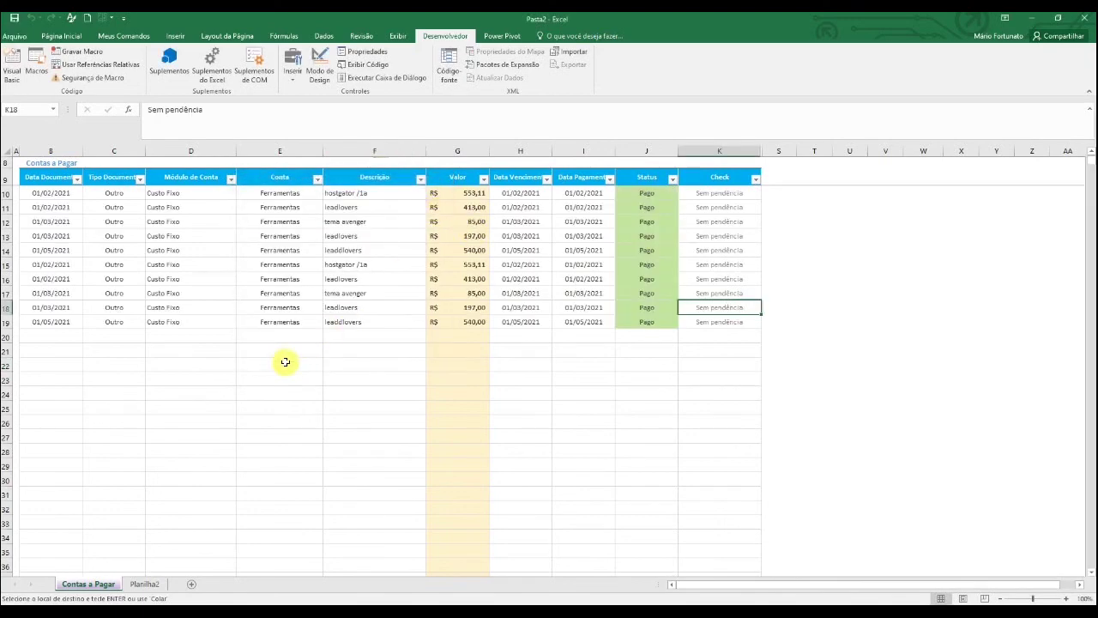
pyautogui.click(143, 582)
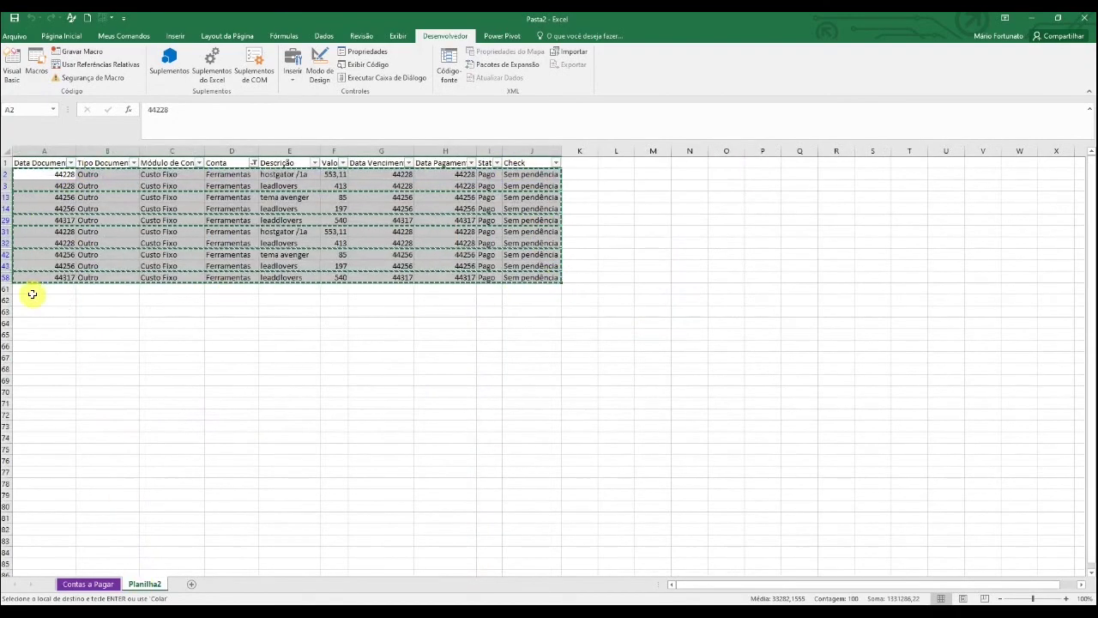
pyautogui.click(96, 583)
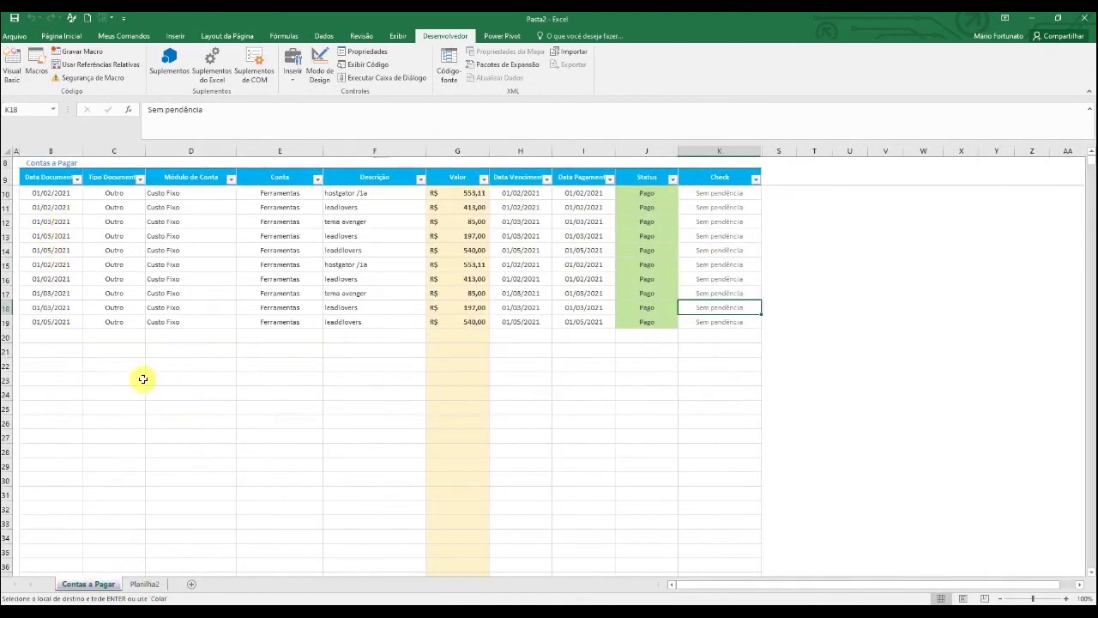
pyautogui.click(262, 193)
pyautogui.moveTo(265, 234); pyautogui.dragTo(265, 320)
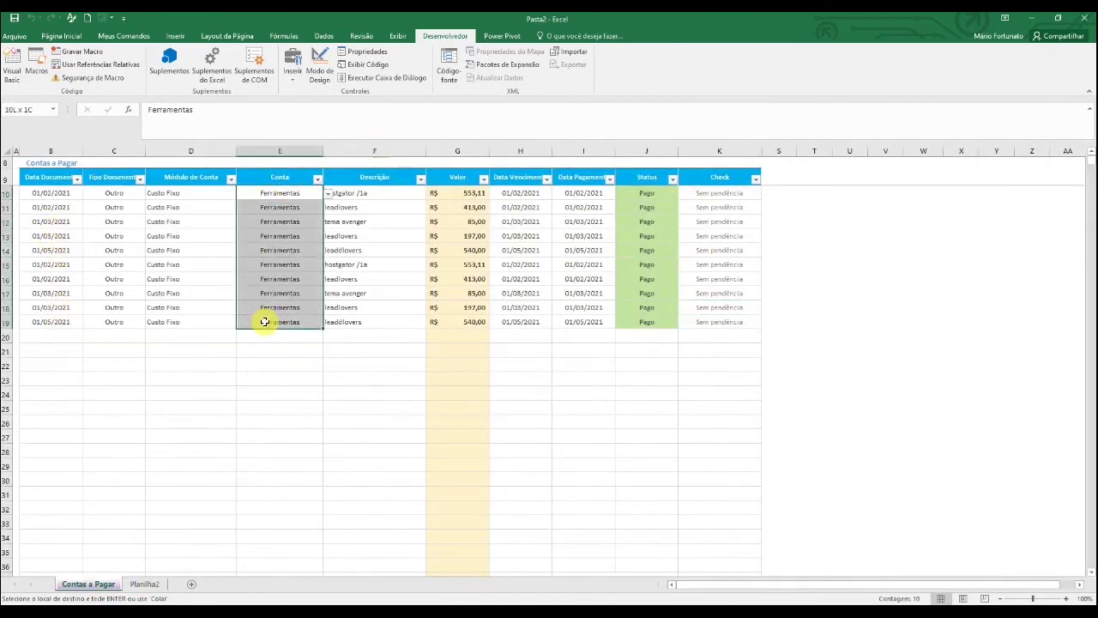
pyautogui.click(714, 317)
pyautogui.click(678, 363)
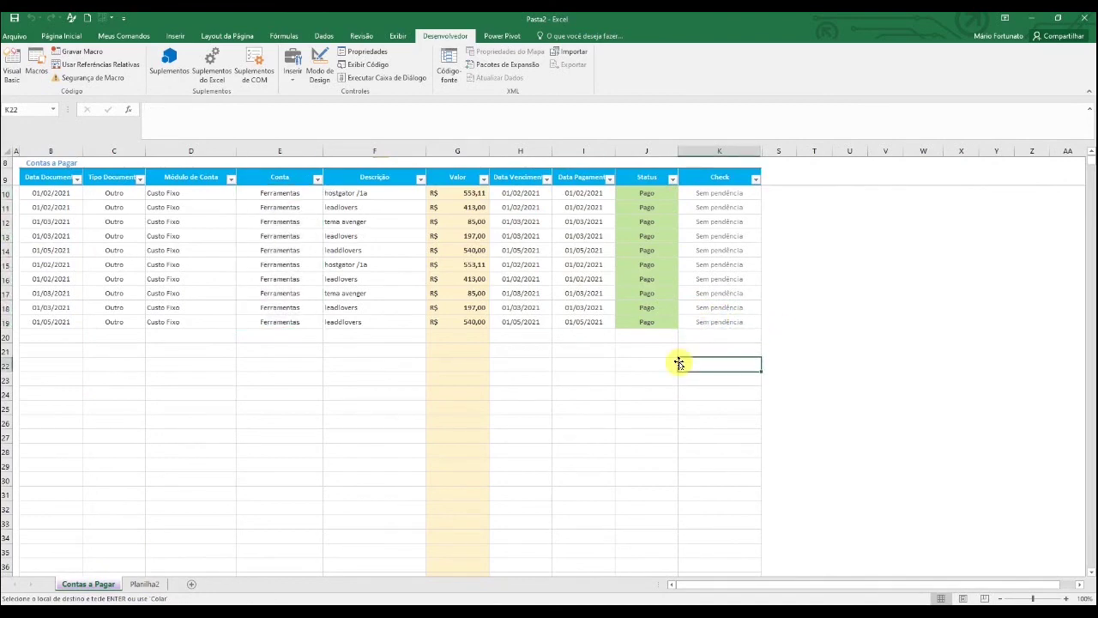